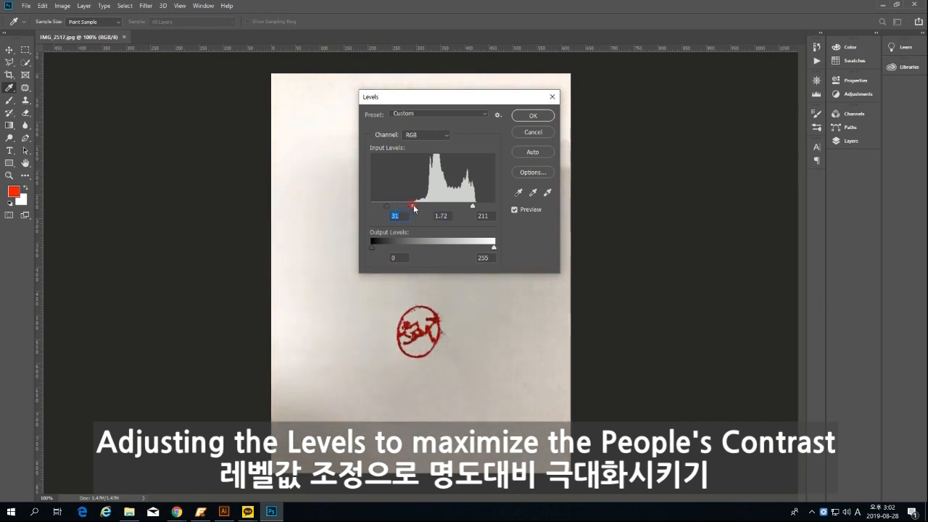
Lower the white input level to 164 in the Levels adjustment, with a midtone value of 1.94, and apply it.
{"action": "left_click_drag", "start_coordinate": [473, 208], "coordinate": [450, 208]}
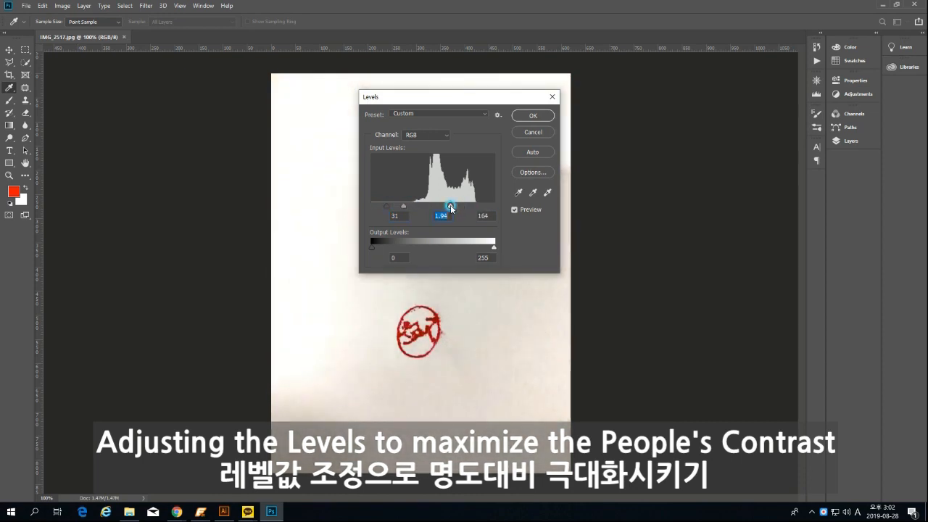
{"action": "left_click", "coordinate": [532, 115]}
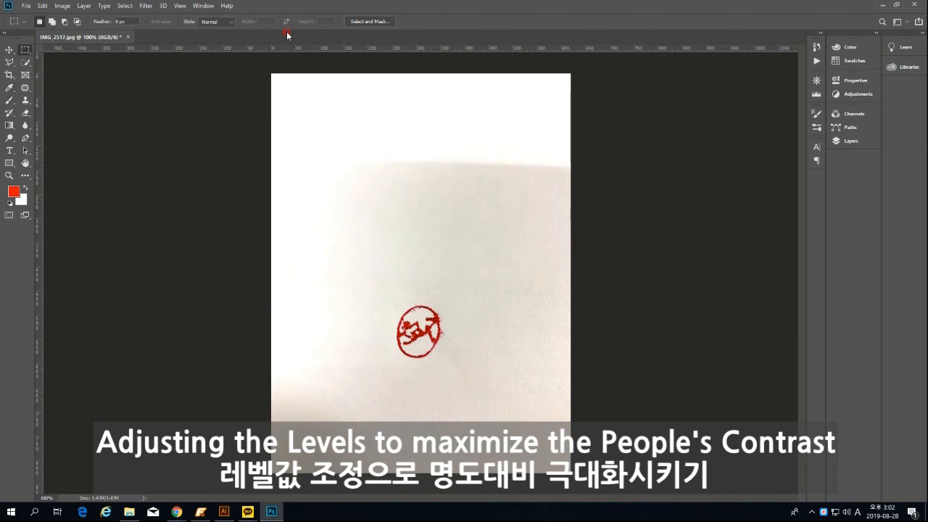
Show the Layers and History panels and revert the image to its state right after the Levels adjustment.
{"action": "left_click", "coordinate": [203, 6]}
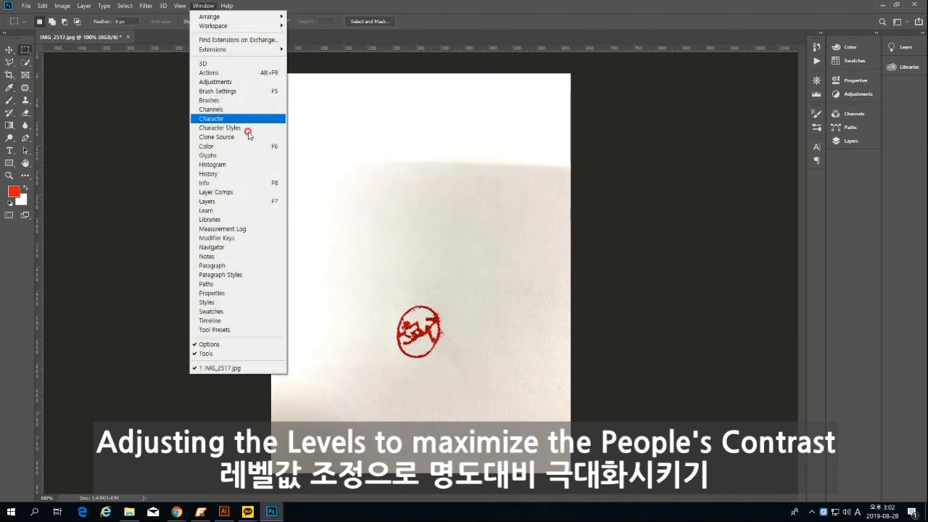
{"action": "left_click", "coordinate": [263, 200]}
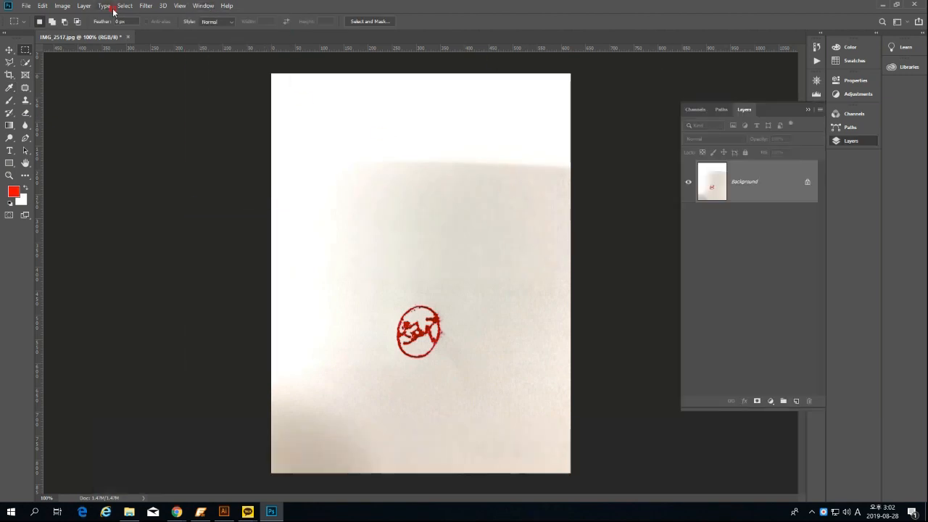
{"action": "left_click", "coordinate": [62, 6]}
{"action": "left_click", "coordinate": [203, 6]}
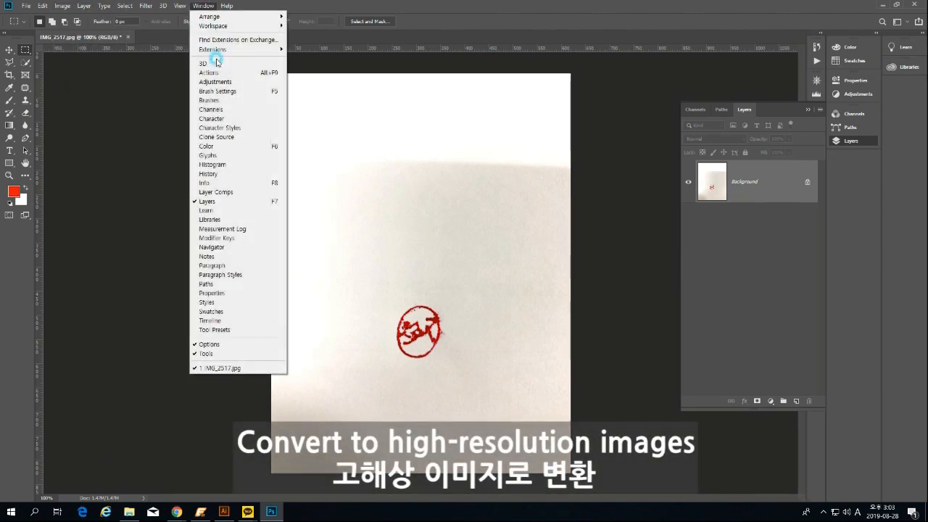
{"action": "left_click", "coordinate": [252, 174]}
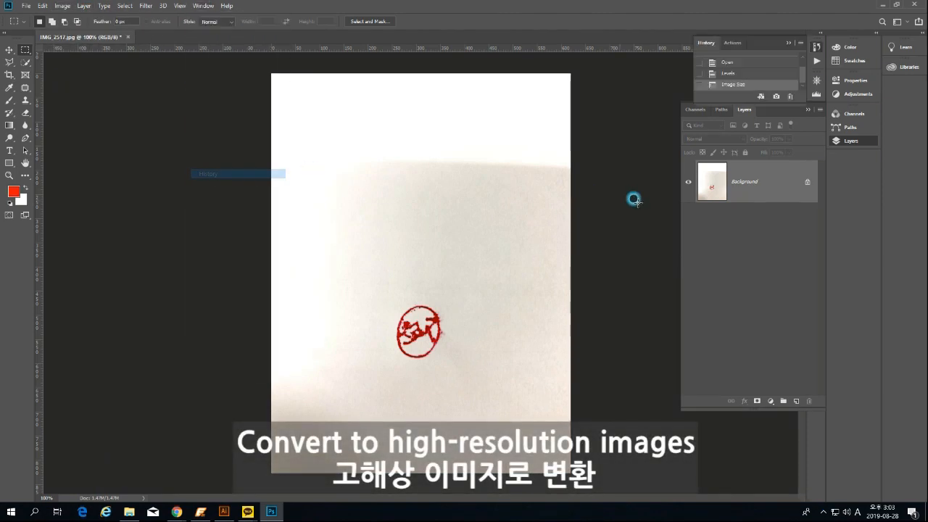
{"action": "left_click", "coordinate": [754, 62]}
{"action": "left_click", "coordinate": [758, 74]}
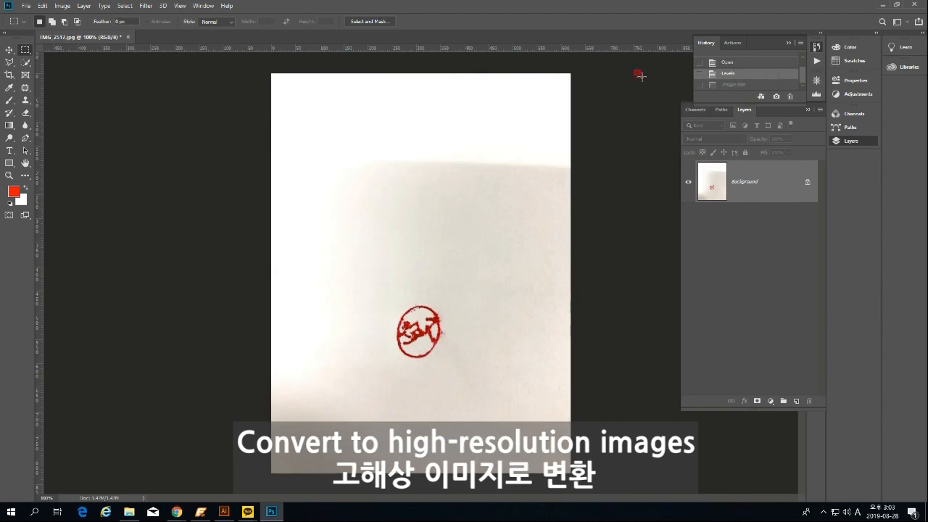
Resample the image to a resolution of 1200 pixels/inch with the Automatic method.
{"action": "left_click", "coordinate": [62, 13]}
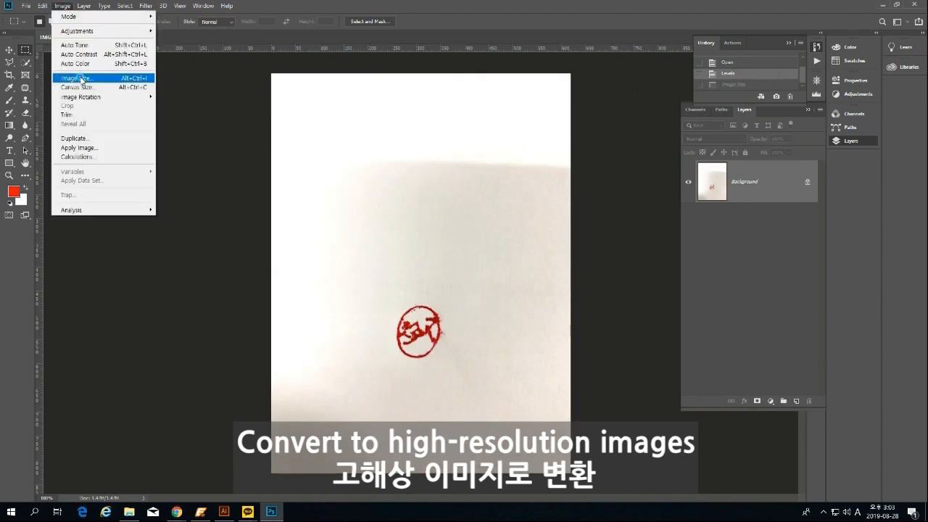
{"action": "left_click", "coordinate": [80, 77]}
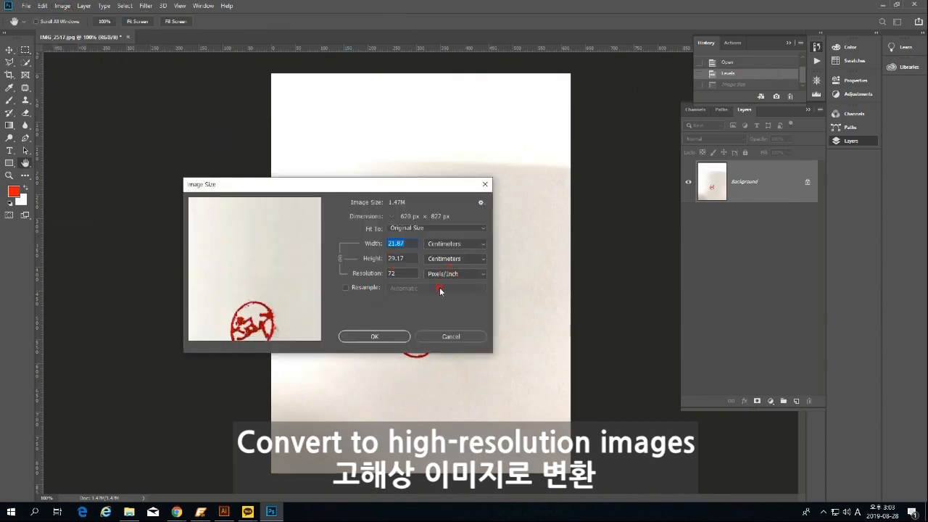
{"action": "left_click", "coordinate": [345, 287]}
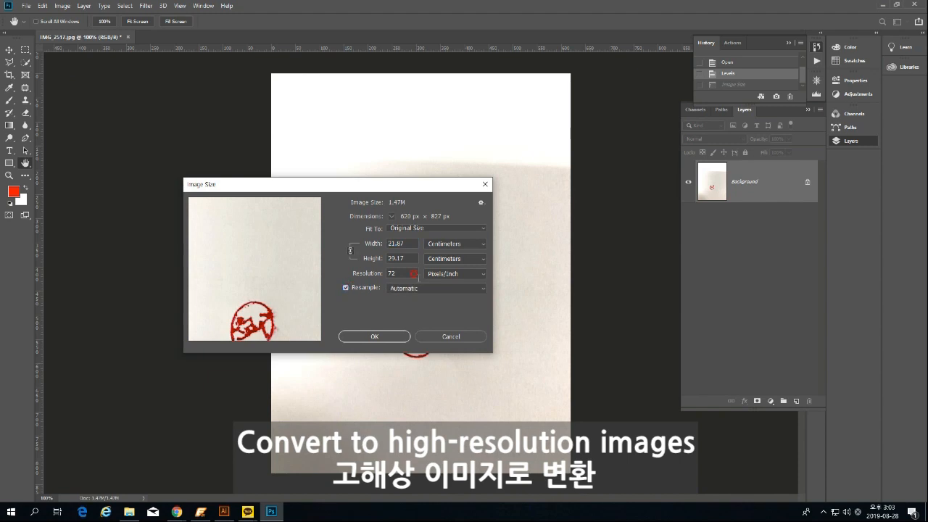
{"action": "double_click", "coordinate": [400, 273]}
{"action": "type", "text": "1200"}
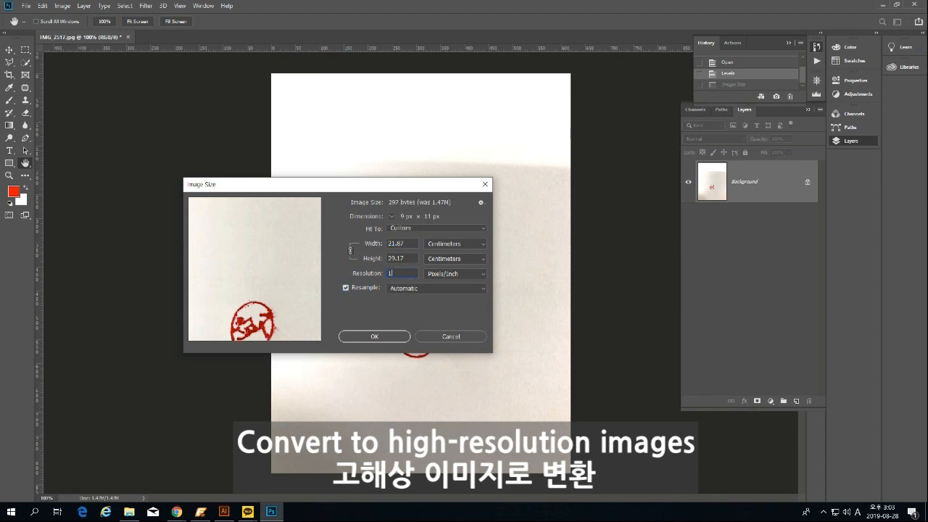
{"action": "left_click", "coordinate": [374, 336]}
{"action": "key", "text": "m"}
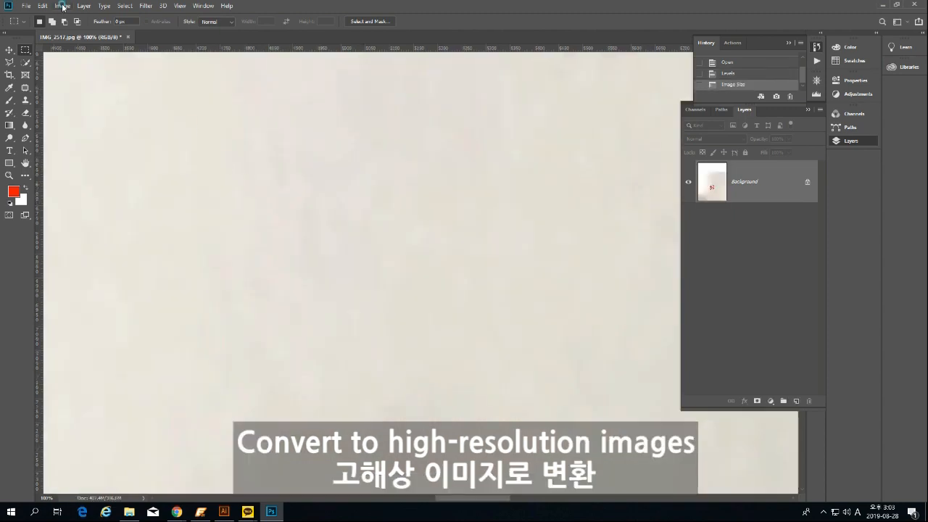
Set the image resolution to 300 pixels/inch without resampling and fit the whole image in view.
{"action": "left_click", "coordinate": [63, 7]}
{"action": "left_click", "coordinate": [91, 77]}
{"action": "left_click", "coordinate": [345, 288]}
{"action": "left_click_drag", "start_coordinate": [410, 275], "coordinate": [348, 271]}
{"action": "type", "text": "300"}
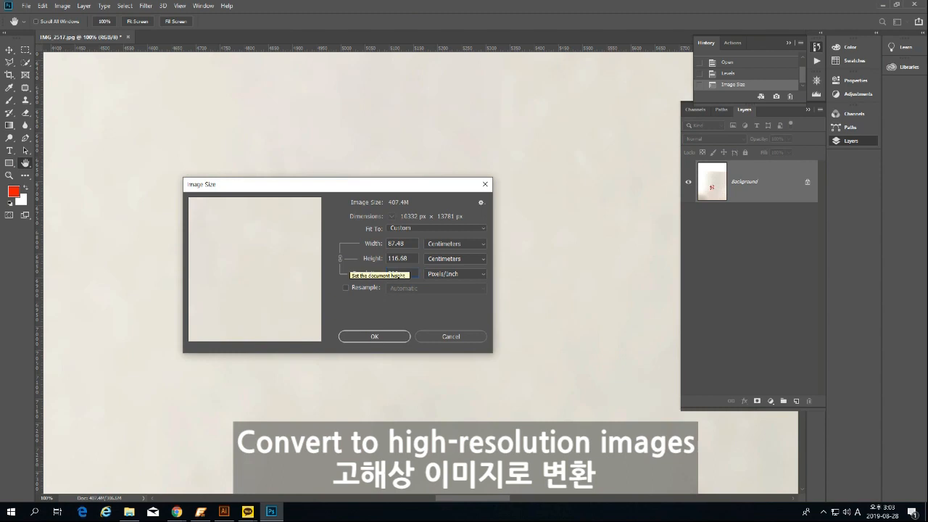
{"action": "left_click", "coordinate": [397, 336]}
{"action": "key", "text": "ctrl+0"}
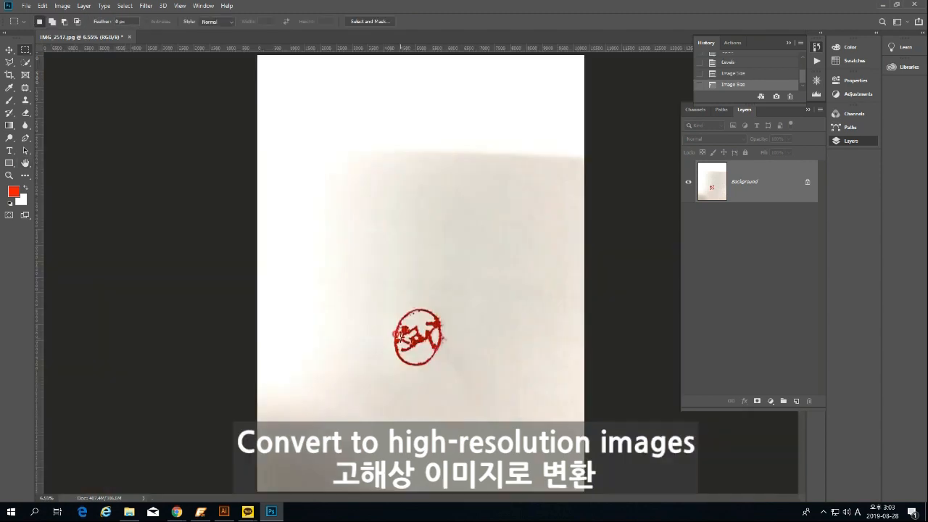
Crop the image to a rectangular selection closely around the red stamp and clear the selection.
{"action": "left_click", "coordinate": [9, 176]}
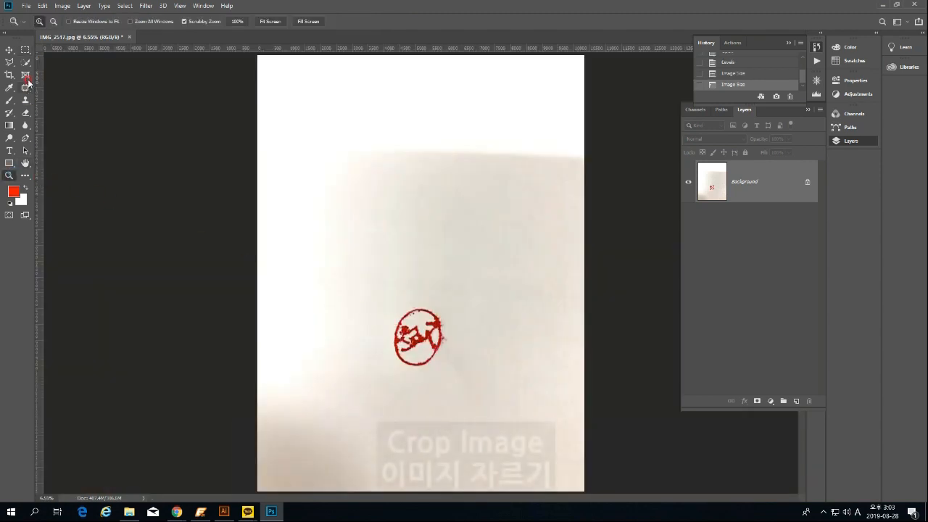
{"action": "left_click", "coordinate": [26, 50]}
{"action": "left_click_drag", "start_coordinate": [380, 296], "coordinate": [459, 376]}
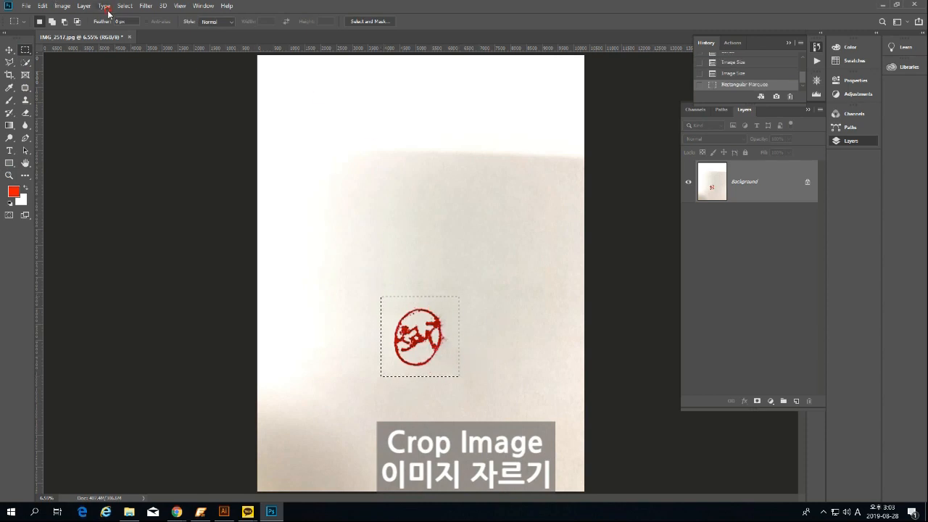
{"action": "left_click", "coordinate": [63, 6]}
{"action": "left_click", "coordinate": [69, 104]}
{"action": "key", "text": "ctrl+d"}
{"action": "left_click", "coordinate": [345, 206]}
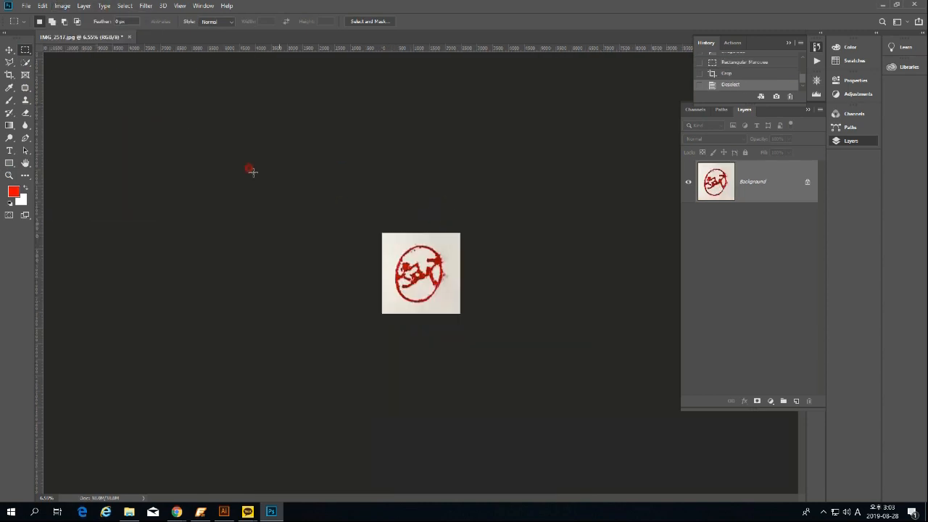
Select the stamp's red with Color Range, sampling a red stroke and setting Fuzziness to 200.
{"action": "left_click", "coordinate": [124, 6]}
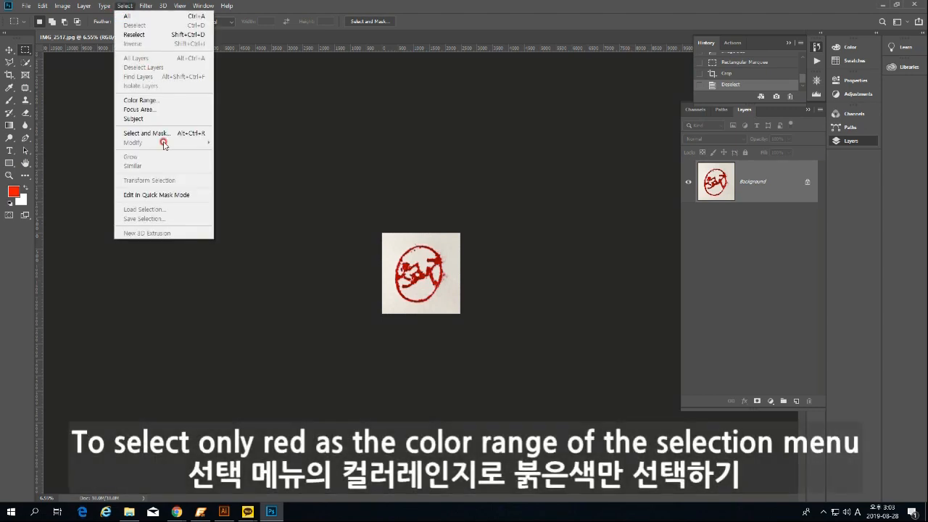
{"action": "left_click", "coordinate": [170, 99]}
{"action": "left_click_drag", "start_coordinate": [457, 79], "coordinate": [571, 81]}
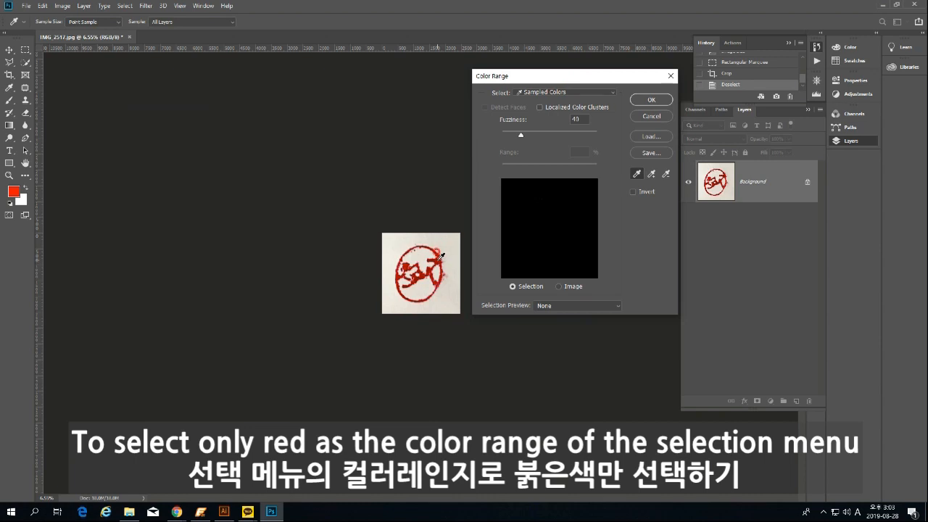
{"action": "left_click", "coordinate": [439, 257]}
{"action": "left_click_drag", "start_coordinate": [522, 138], "coordinate": [674, 138]}
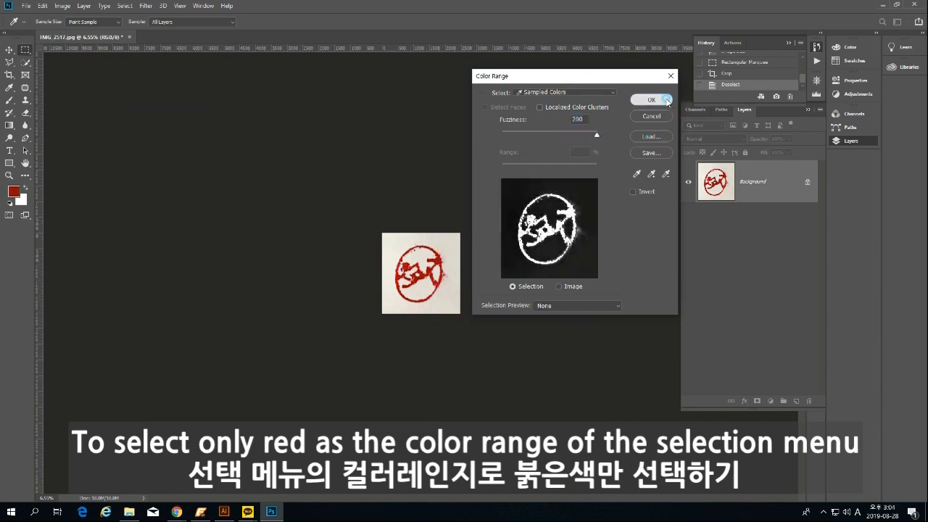
{"action": "left_click", "coordinate": [665, 99]}
Copy the selected red areas onto a new layer and hide the Background layer.
{"action": "key", "text": "ctrl+j"}
{"action": "left_click", "coordinate": [688, 225]}
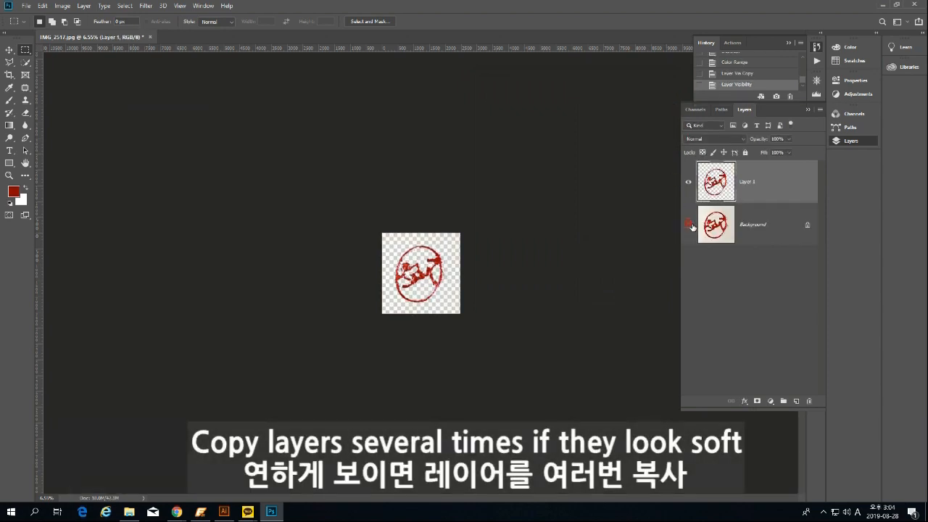
Duplicate the extracted stamp layer five times to make the faint strokes denser.
{"action": "key", "text": "ctrl+j"}
{"action": "key", "text": "ctrl+j"}
{"action": "key", "text": "ctrl+j"}
{"action": "key", "text": "ctrl+j"}
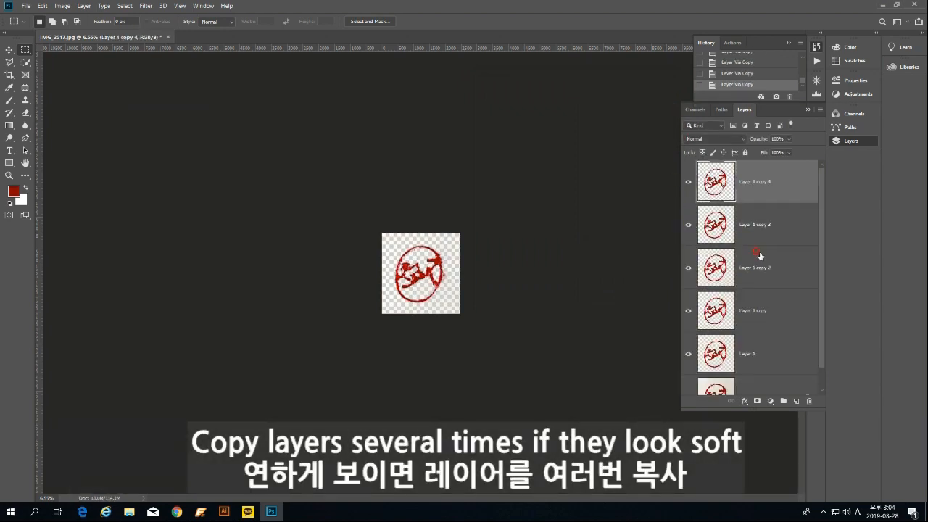
{"action": "key", "text": "ctrl+j"}
Merge all the stamp layers above the Background into one and check the merged layer by toggling its visibility.
{"action": "scroll", "coordinate": [806, 352], "scroll_direction": "down", "scroll_amount": 2}
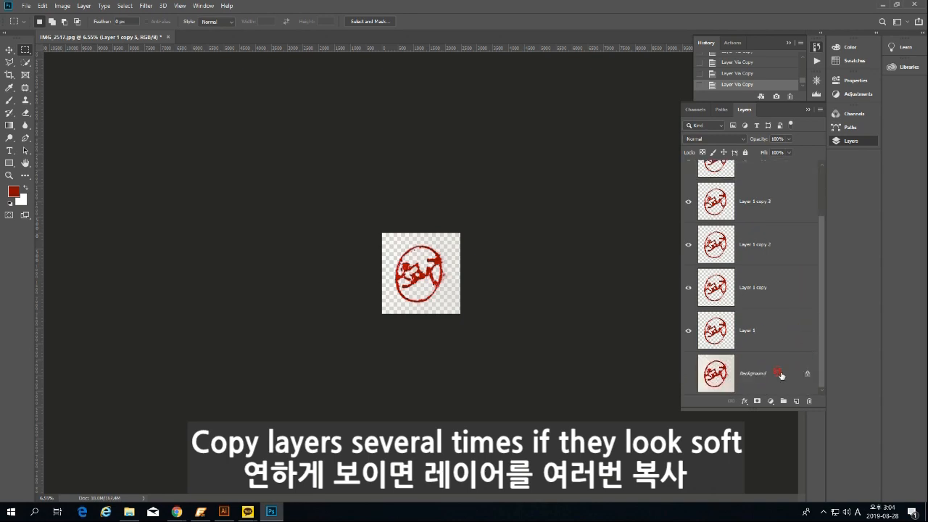
{"action": "left_click", "coordinate": [773, 327], "text": "shift"}
{"action": "right_click", "coordinate": [770, 326]}
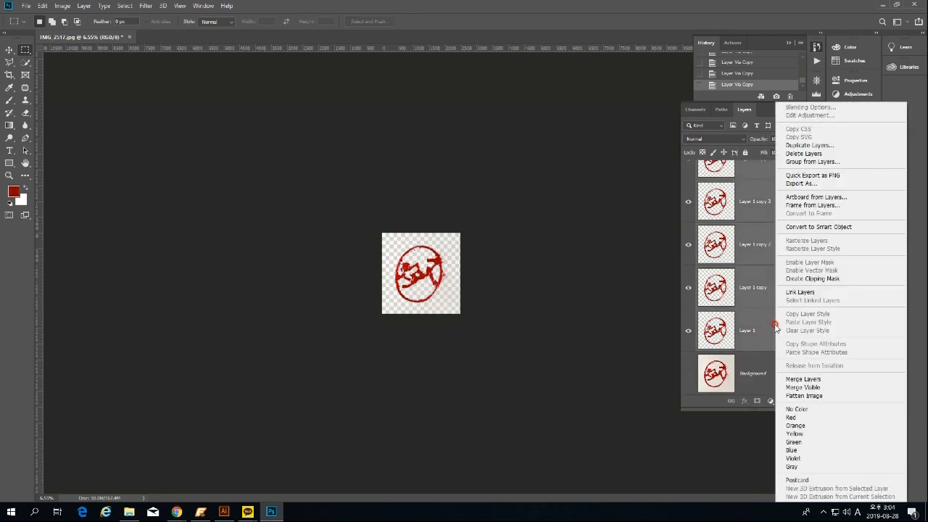
{"action": "left_click", "coordinate": [793, 380]}
{"action": "left_click", "coordinate": [687, 182]}
{"action": "left_click", "coordinate": [686, 182]}
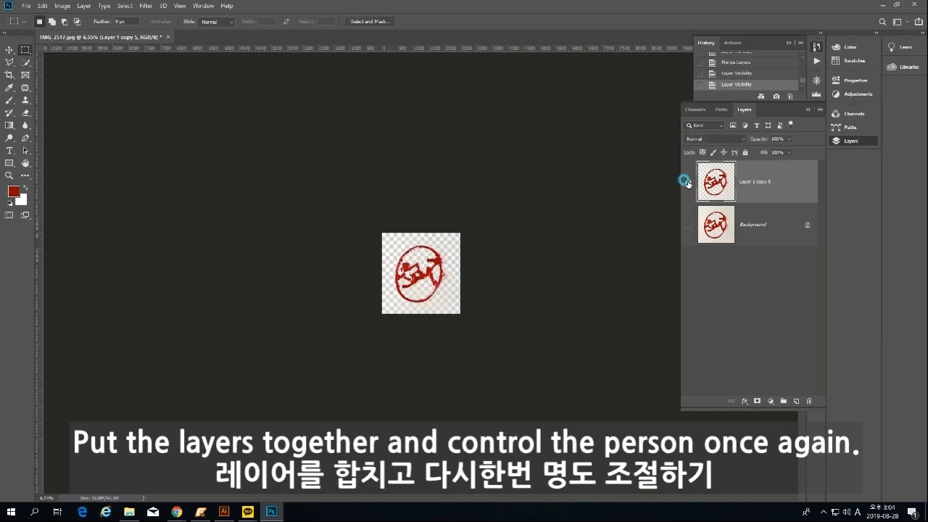
{"action": "left_click", "coordinate": [687, 181]}
{"action": "left_click", "coordinate": [687, 182]}
Brighten the merged stamp layer with Levels, setting the white input level to 224.
{"action": "key", "text": "ctrl+l"}
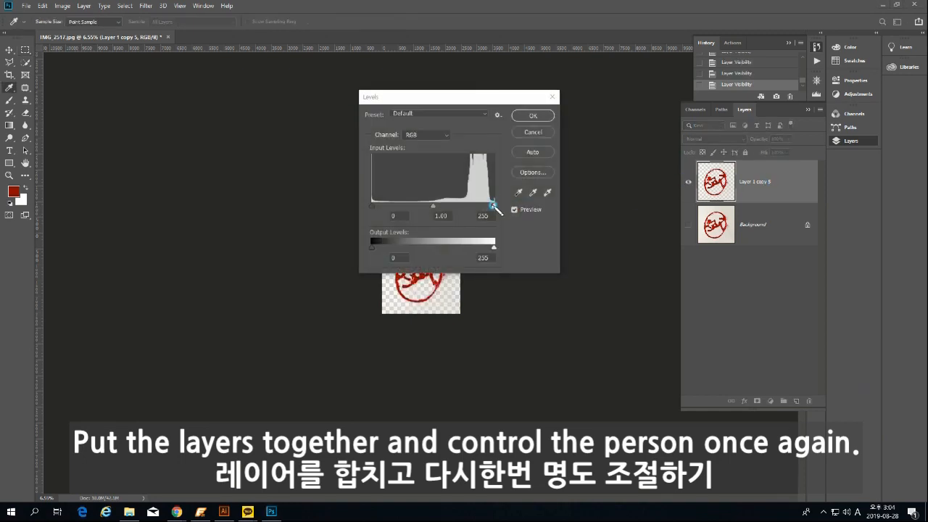
{"action": "left_click", "coordinate": [494, 207]}
{"action": "left_click_drag", "start_coordinate": [474, 96], "coordinate": [534, 33]}
{"action": "left_click_drag", "start_coordinate": [554, 144], "coordinate": [538, 144]}
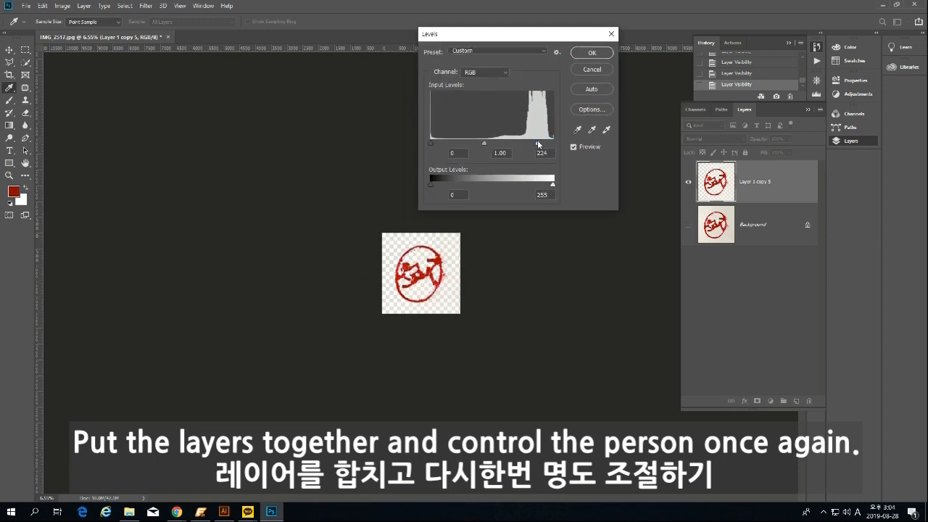
{"action": "left_click", "coordinate": [589, 51]}
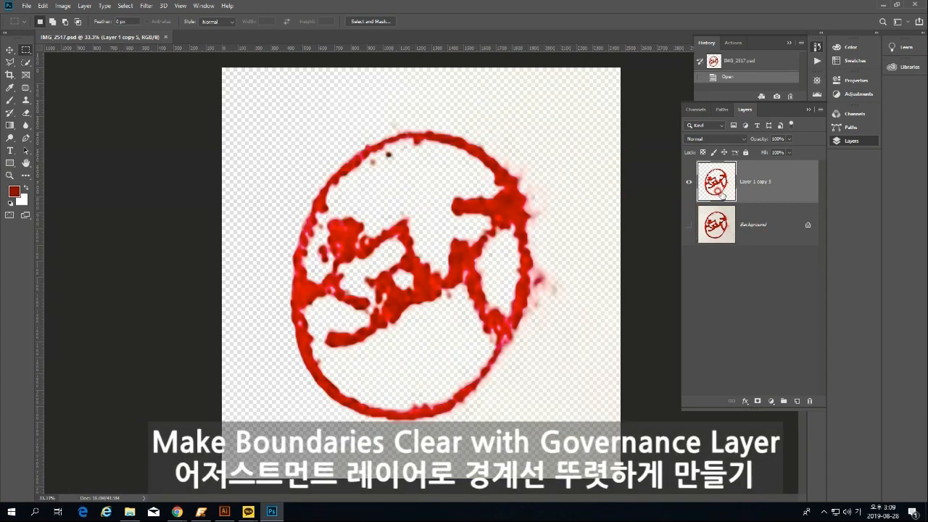
Add a Threshold adjustment layer above the stamp layer to sharpen its edges.
{"action": "left_click", "coordinate": [186, 6]}
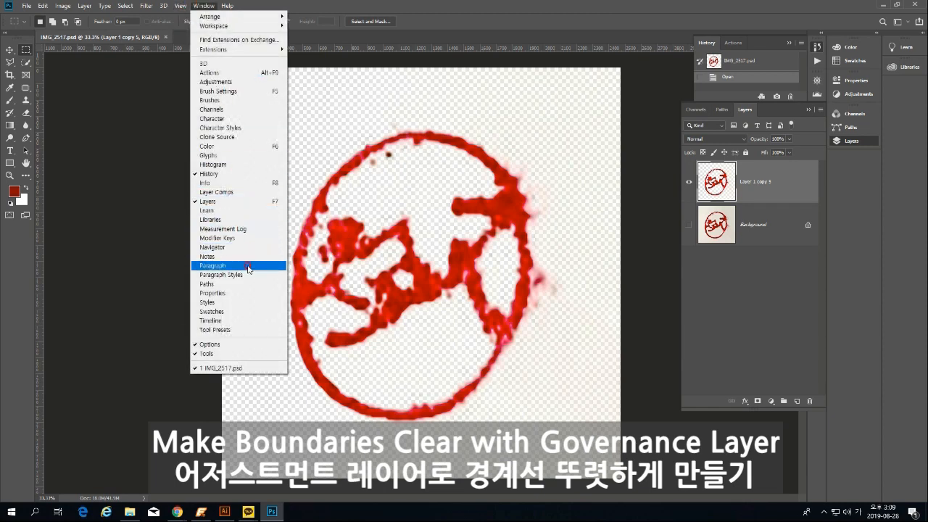
{"action": "left_click", "coordinate": [244, 82]}
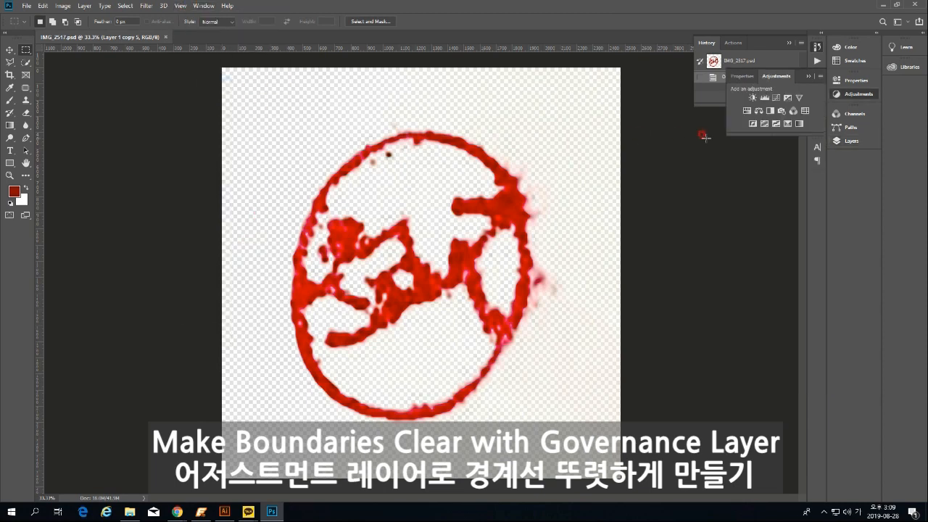
{"action": "left_click", "coordinate": [776, 124]}
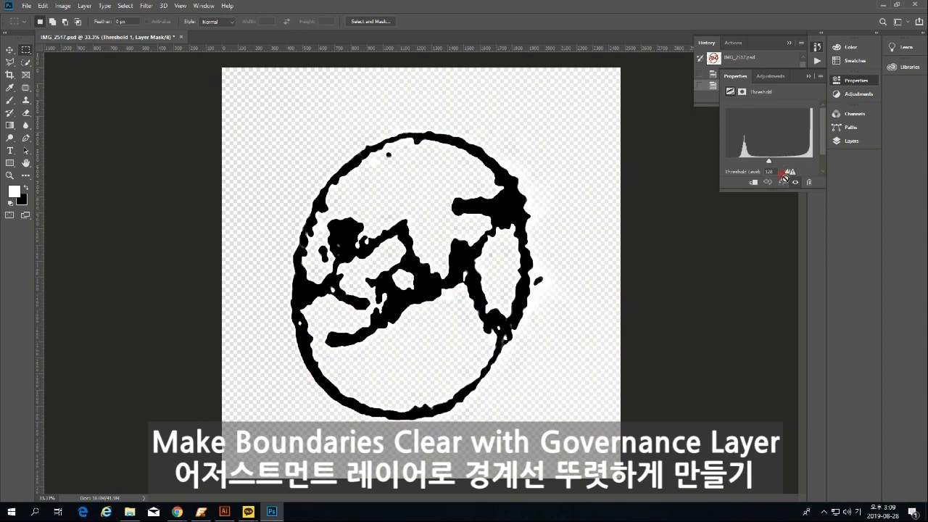
Compare the stamp with and without the Threshold layer by toggling that layer's visibility.
{"action": "left_click", "coordinate": [852, 141]}
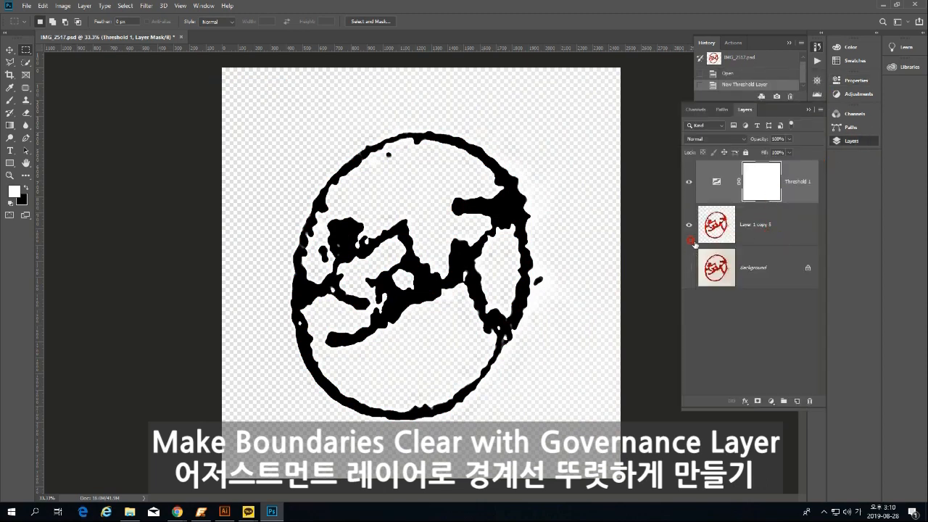
{"action": "left_click", "coordinate": [689, 182]}
{"action": "left_click", "coordinate": [689, 183]}
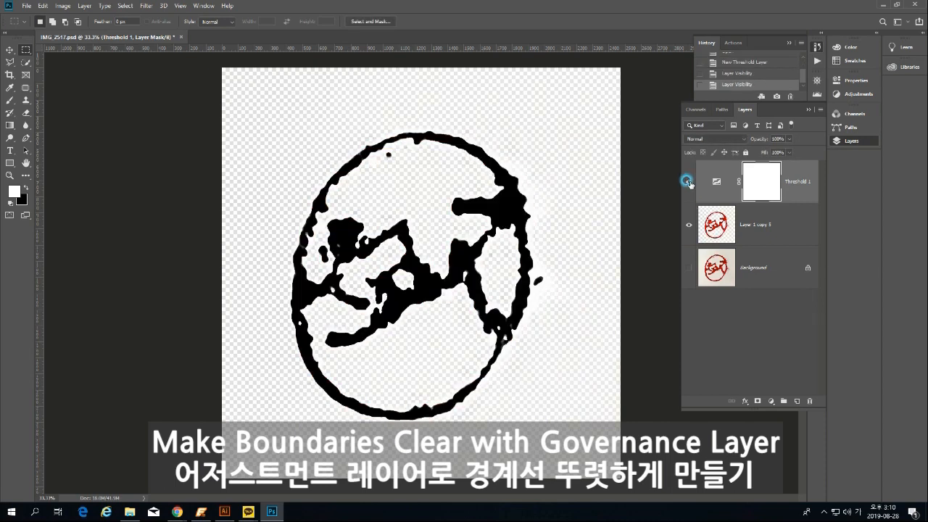
{"action": "left_click", "coordinate": [689, 182]}
{"action": "left_click", "coordinate": [689, 183]}
Intensify the merged stamp layer with Hue/Saturation, setting hue to +5, saturation to +100 and lightness to -32.
{"action": "left_click", "coordinate": [780, 228]}
{"action": "key", "text": "ctrl+u"}
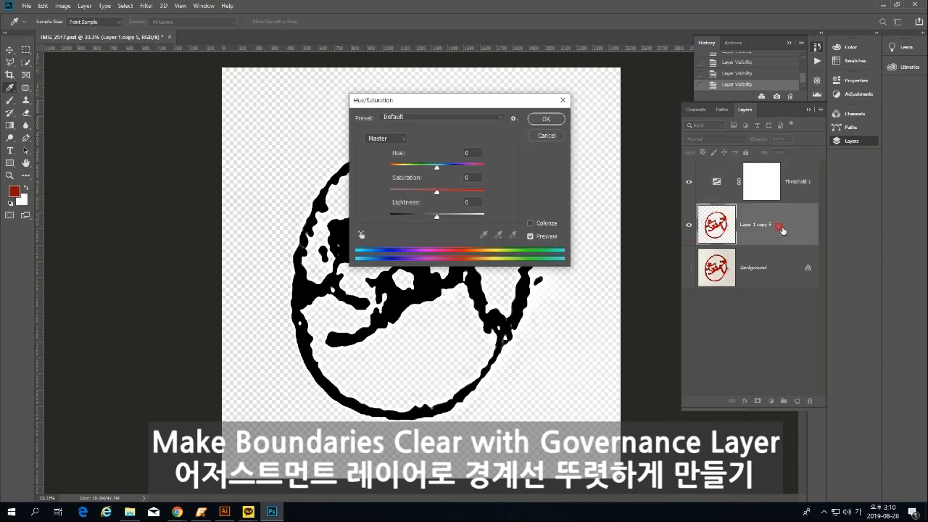
{"action": "left_click_drag", "start_coordinate": [438, 194], "coordinate": [484, 192]}
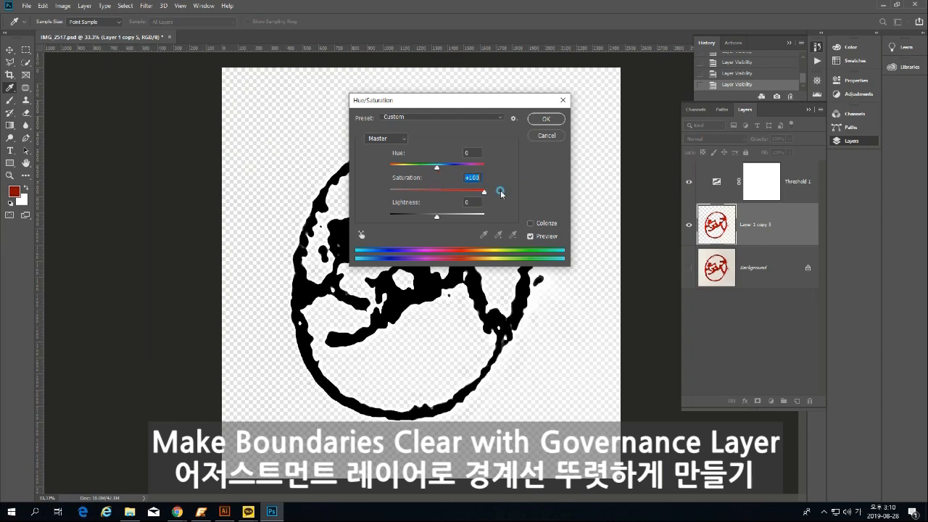
{"action": "mouse_move", "coordinate": [436, 216]}
{"action": "left_mouse_down"}
{"action": "mouse_move", "coordinate": [383, 220]}
{"action": "mouse_move", "coordinate": [427, 219]}
{"action": "mouse_move", "coordinate": [416, 219]}
{"action": "mouse_move", "coordinate": [423, 225]}
{"action": "left_mouse_up"}
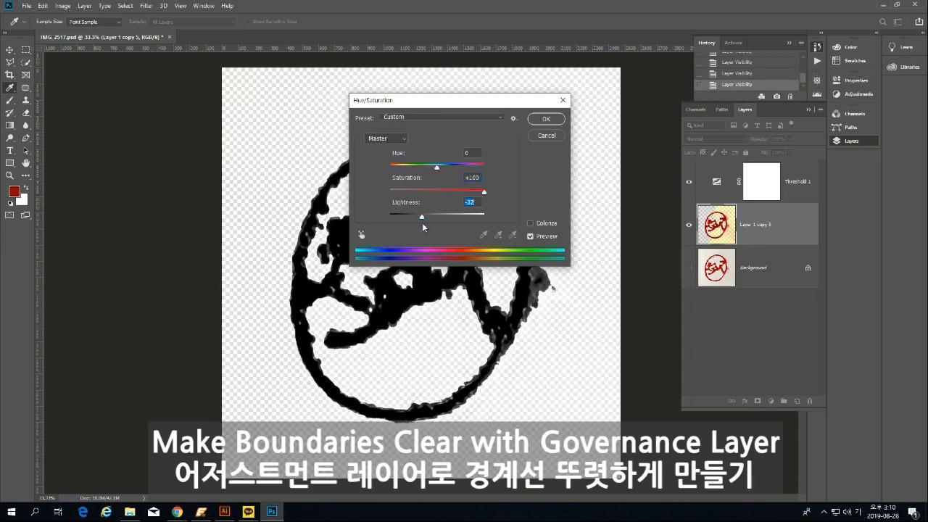
{"action": "left_click_drag", "start_coordinate": [437, 167], "coordinate": [439, 171]}
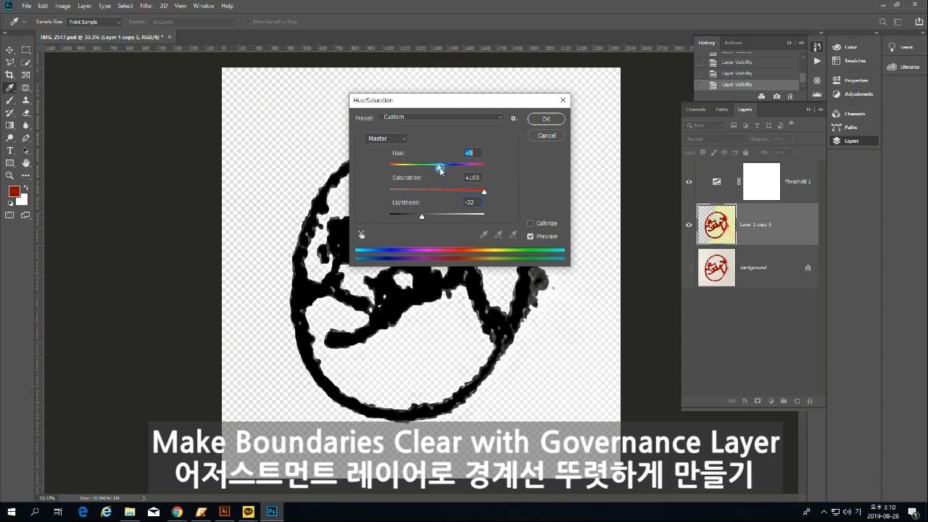
{"action": "left_click_drag", "start_coordinate": [422, 217], "coordinate": [422, 219]}
{"action": "left_click", "coordinate": [554, 117]}
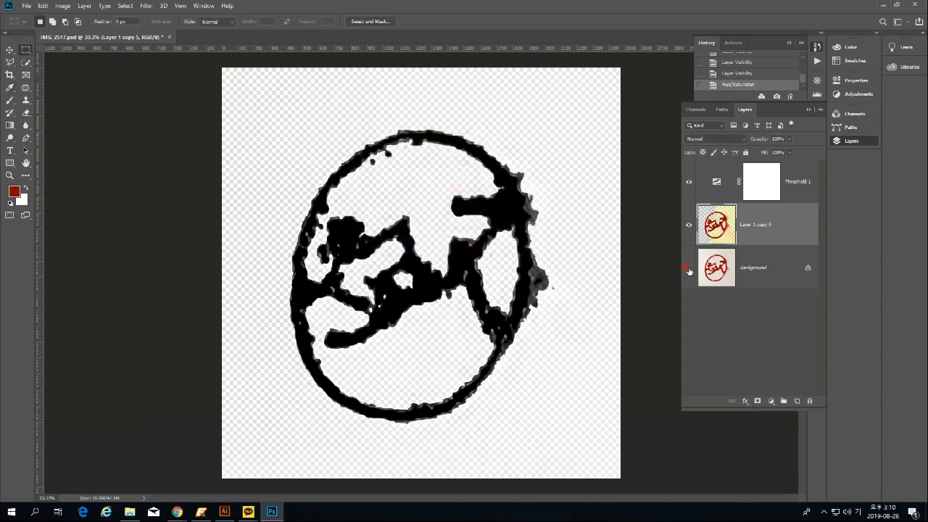
Show the Background layer, then select a black part of the stamp with the Magic Wand and extend the selection to all similar areas.
{"action": "left_click", "coordinate": [687, 268]}
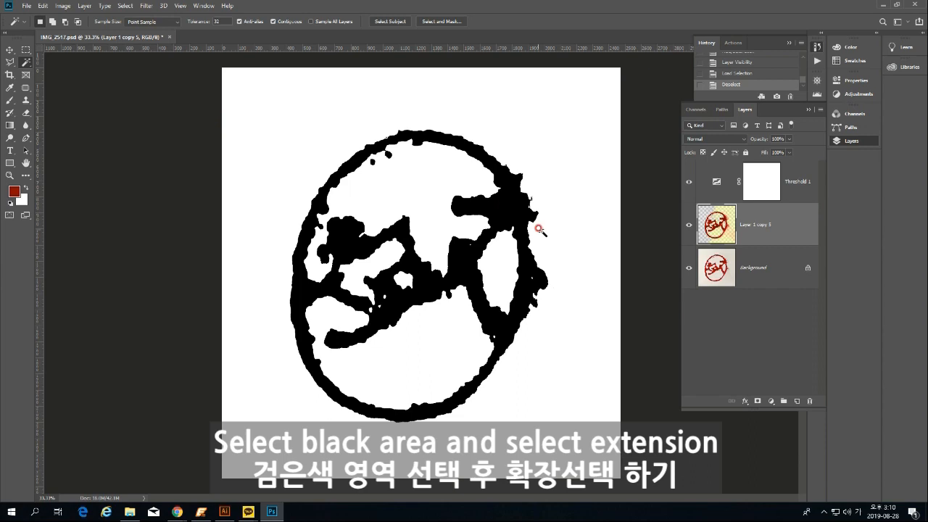
{"action": "left_click", "coordinate": [512, 214]}
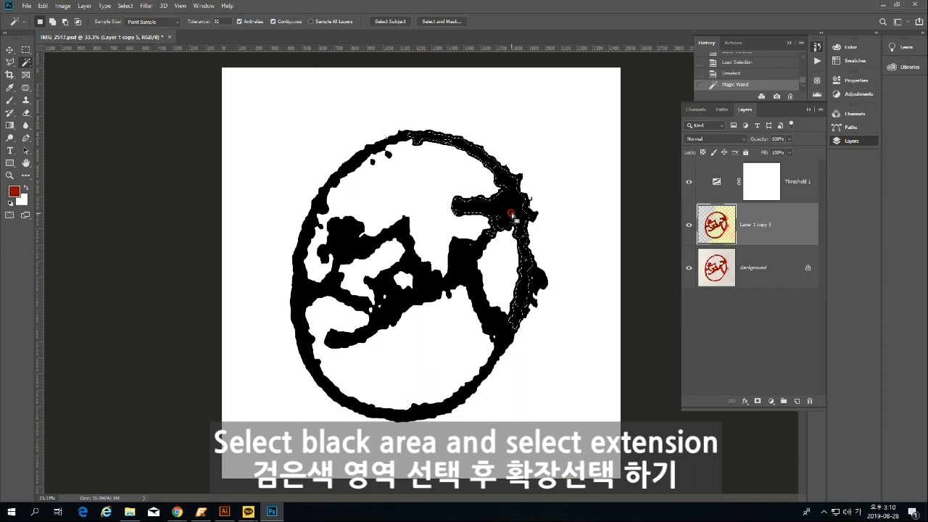
{"action": "left_click", "coordinate": [126, 6]}
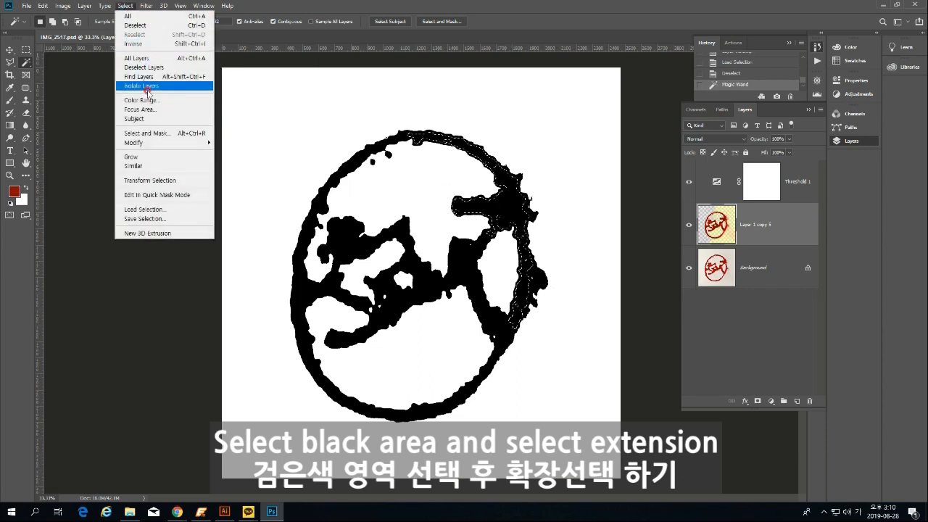
{"action": "left_click", "coordinate": [158, 165]}
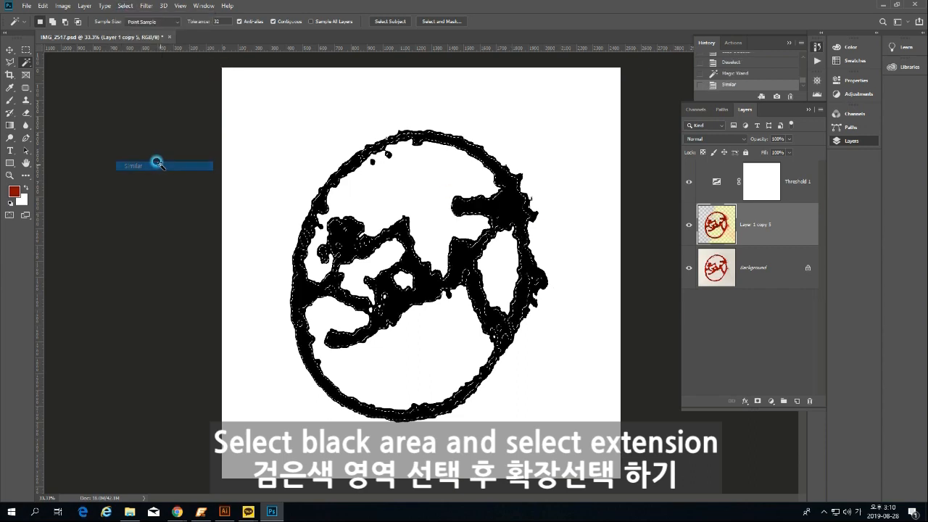
Expand the selection of the black stamp areas twice, by 1 pixel each time.
{"action": "left_click", "coordinate": [125, 6]}
{"action": "mouse_move", "coordinate": [168, 148]}
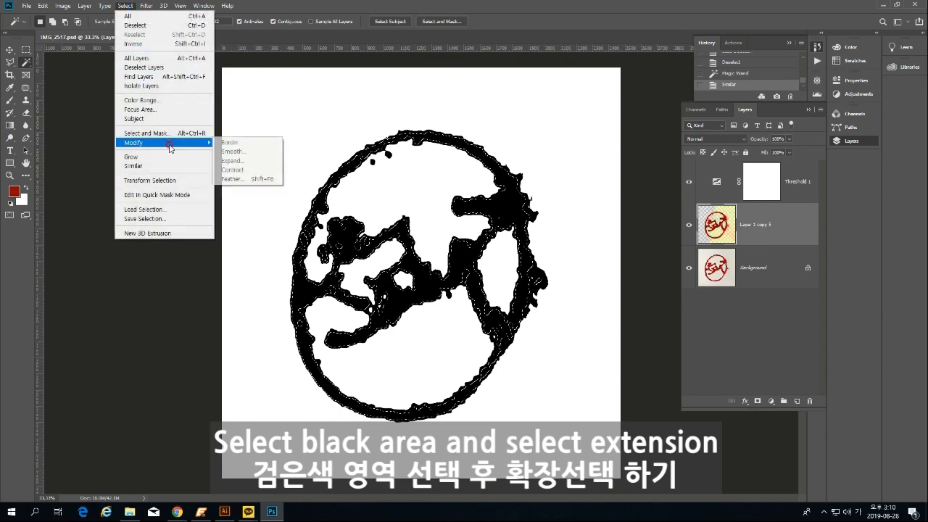
{"action": "left_click", "coordinate": [243, 161]}
{"action": "left_click", "coordinate": [508, 157]}
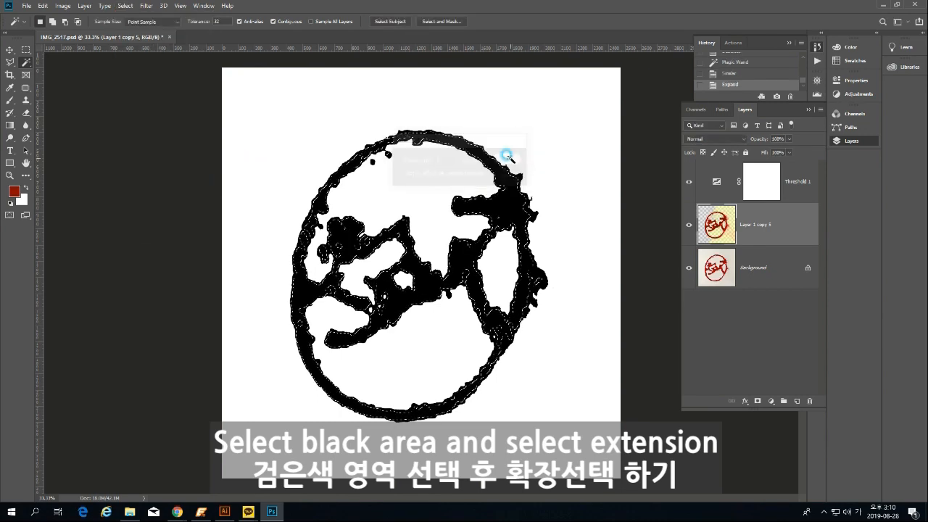
{"action": "left_click", "coordinate": [124, 7]}
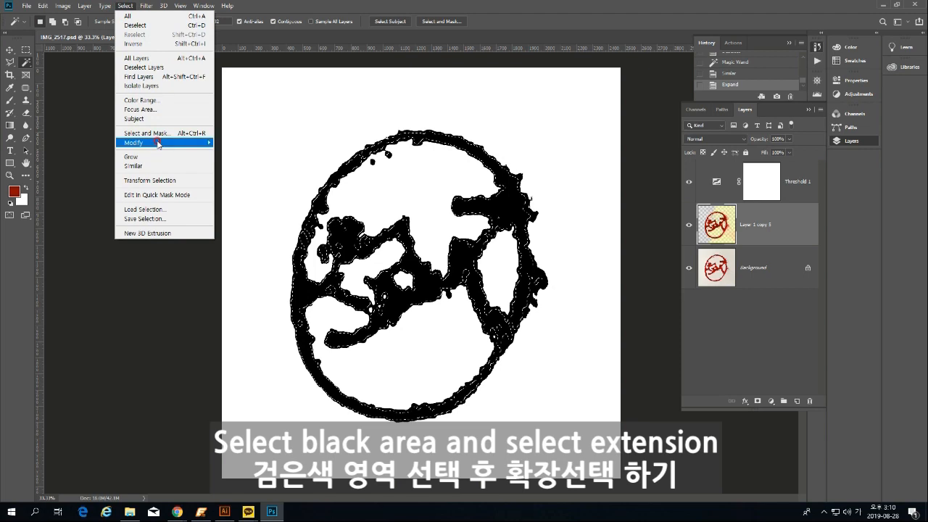
{"action": "mouse_move", "coordinate": [155, 142]}
{"action": "left_click", "coordinate": [242, 161]}
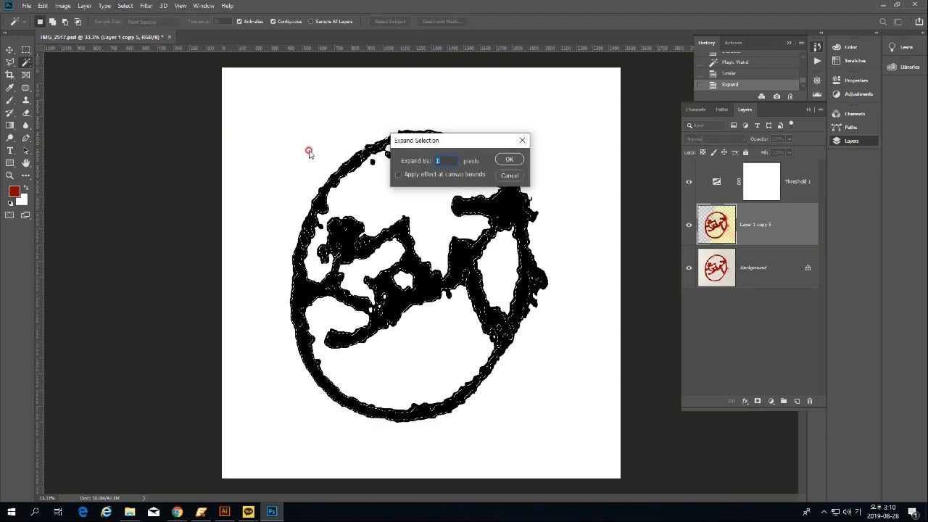
{"action": "key", "text": "Return"}
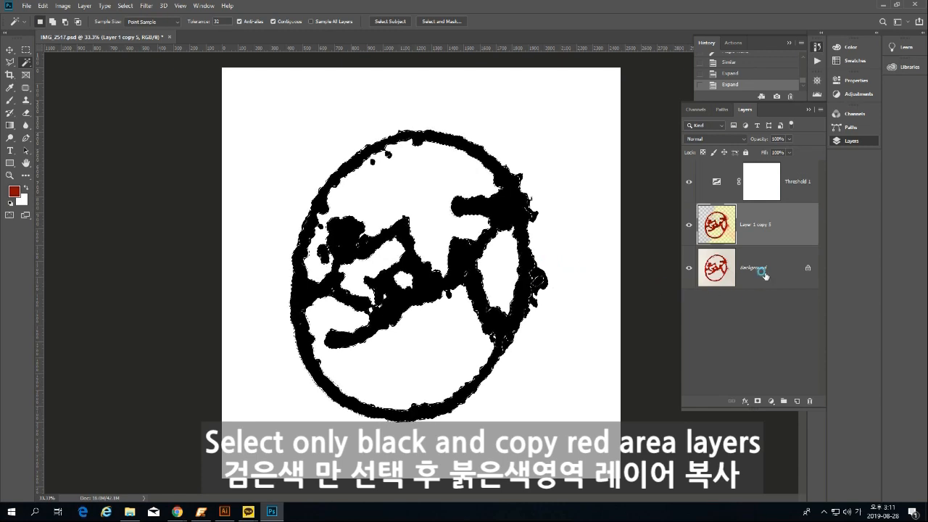
Copy the selected area of the Background to a new layer and hide the Background, Layer 1 copy 5 and Threshold layers.
{"action": "left_click", "coordinate": [761, 273]}
{"action": "key", "text": "ctrl+j"}
{"action": "left_click", "coordinate": [688, 311]}
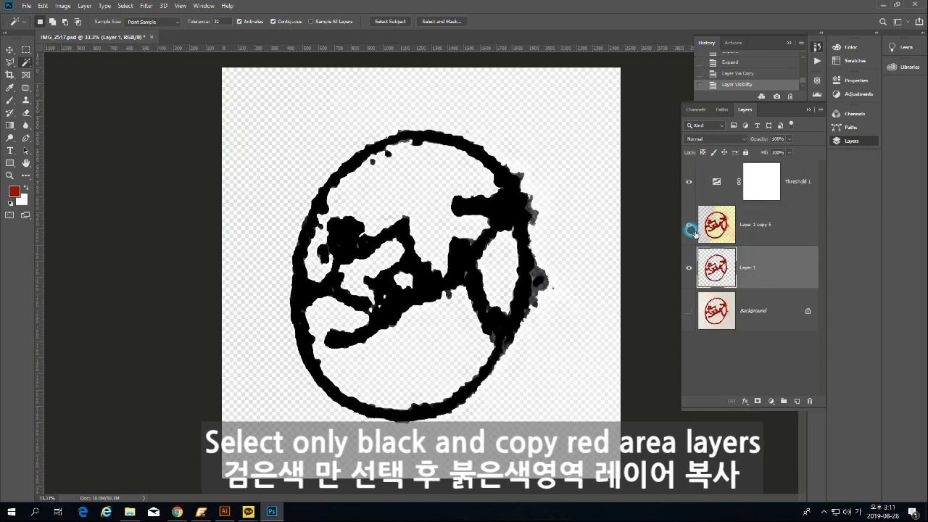
{"action": "left_click", "coordinate": [689, 224]}
{"action": "left_click", "coordinate": [686, 183]}
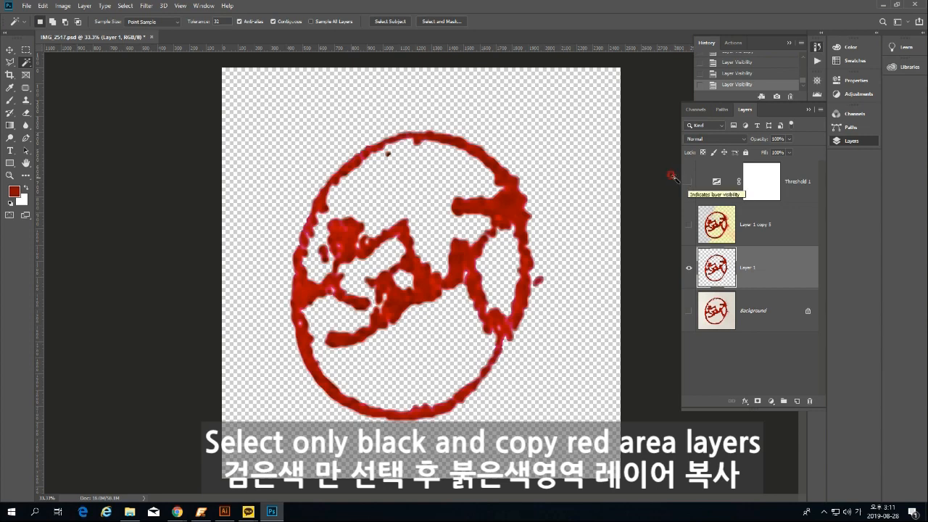
Check the document's dimensions and resolution in the Image Size settings.
{"action": "left_click", "coordinate": [63, 5]}
{"action": "left_click", "coordinate": [76, 76]}
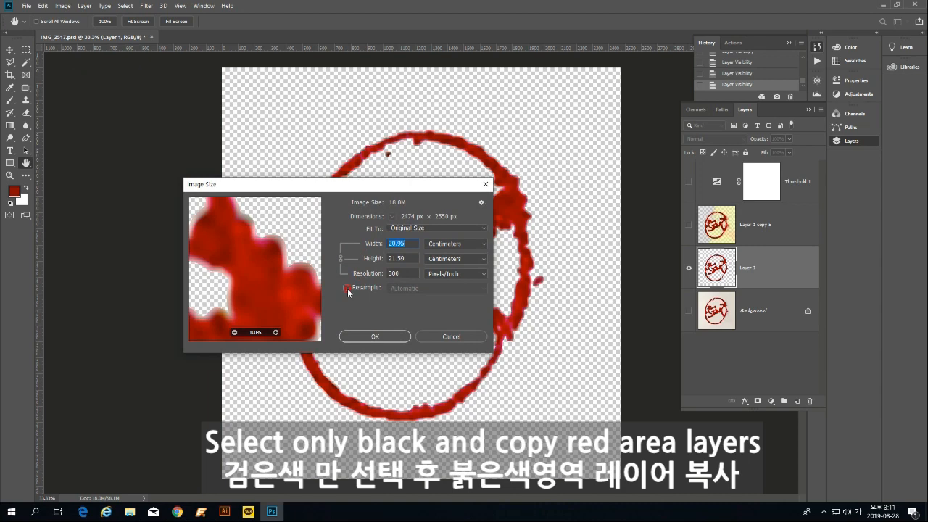
{"action": "left_click", "coordinate": [375, 336]}
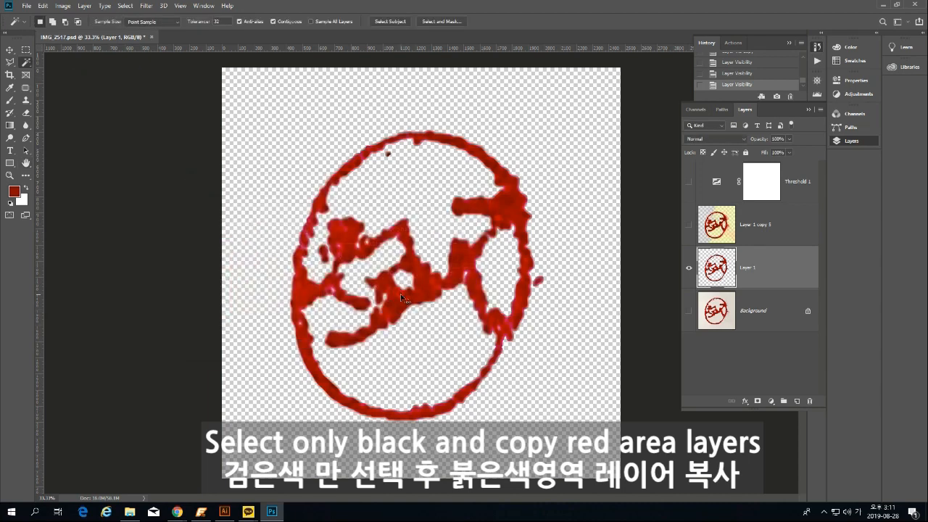
Save the document and export it for web as a transparent PNG-24, replacing the existing IMG_2517_도장배경투명.png.
{"action": "key", "text": "ctrl+s"}
{"action": "key", "text": "ctrl+alt+shift+s"}
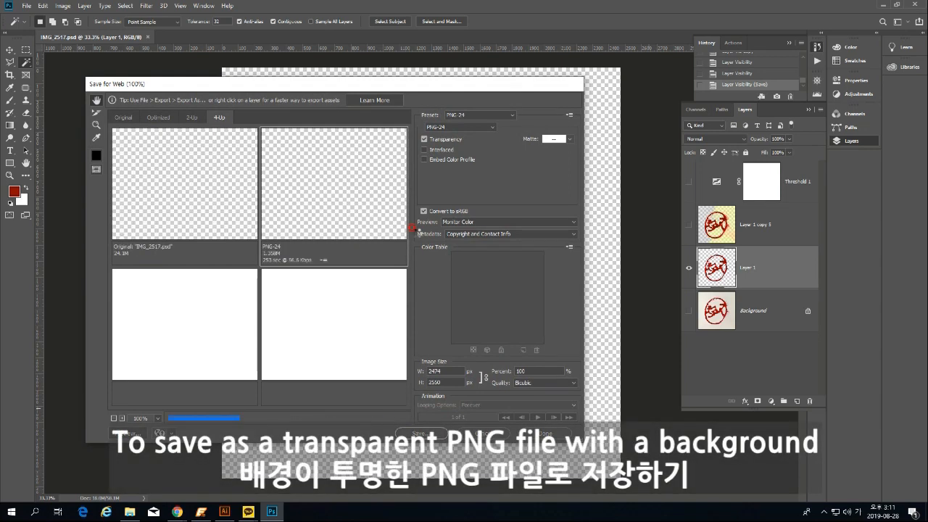
{"action": "left_click", "coordinate": [418, 433]}
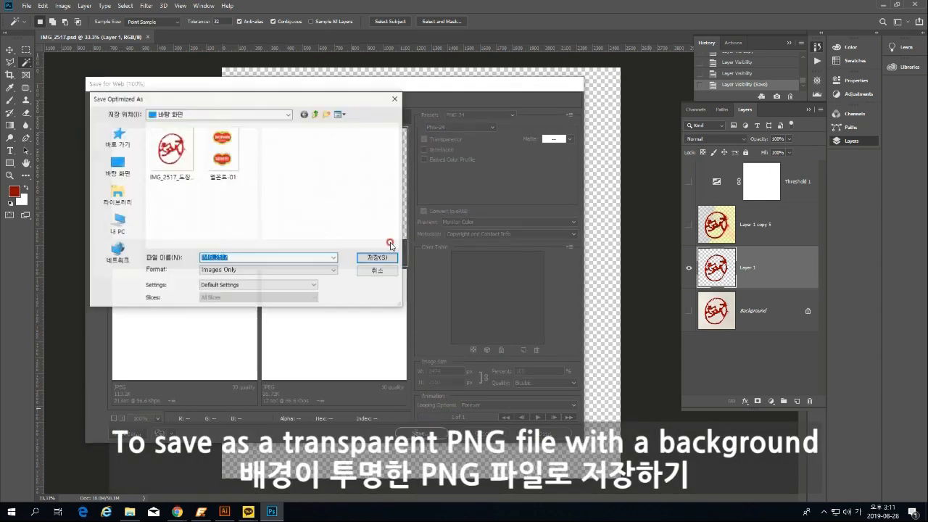
{"action": "left_click", "coordinate": [190, 181]}
{"action": "left_click", "coordinate": [386, 258]}
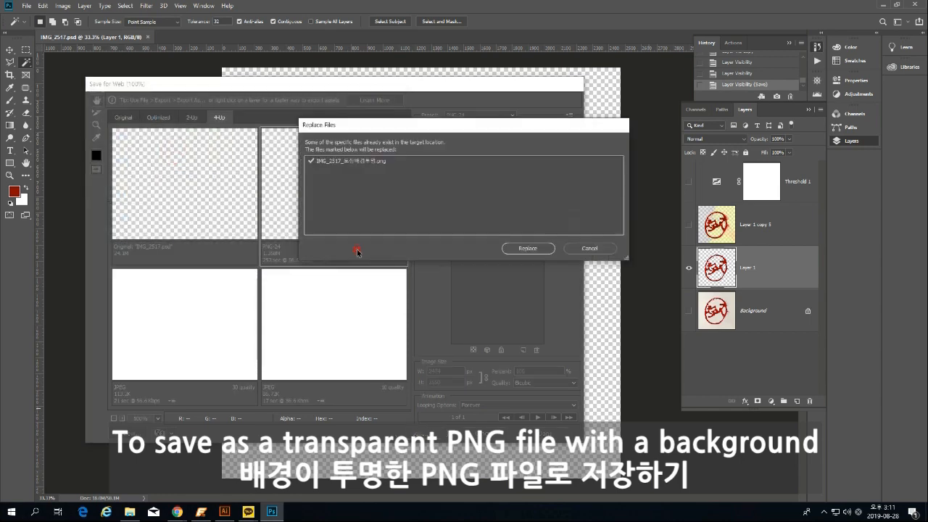
{"action": "left_click", "coordinate": [520, 251]}
{"action": "left_click", "coordinate": [486, 208]}
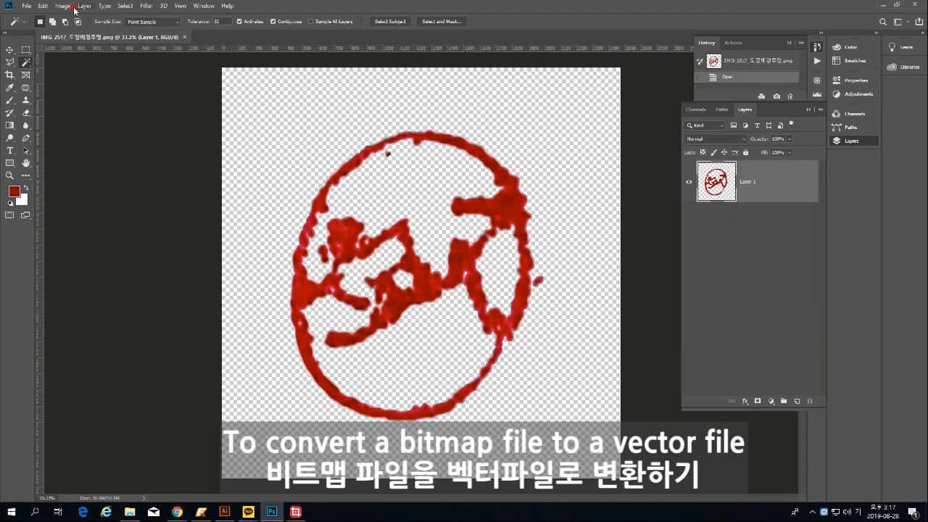
Desaturate the stamp PNG and maximise its contrast with Levels, setting the black input level to 141.
{"action": "left_click", "coordinate": [63, 6]}
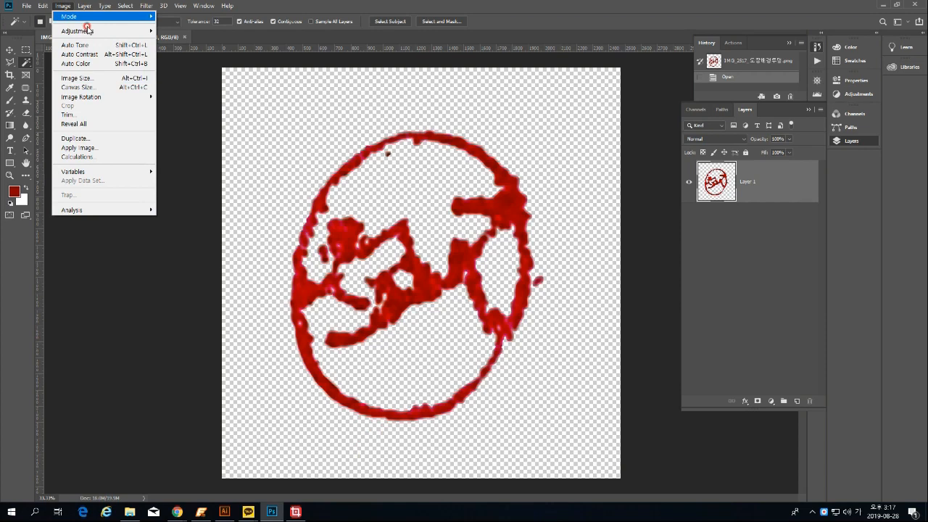
{"action": "mouse_move", "coordinate": [83, 32]}
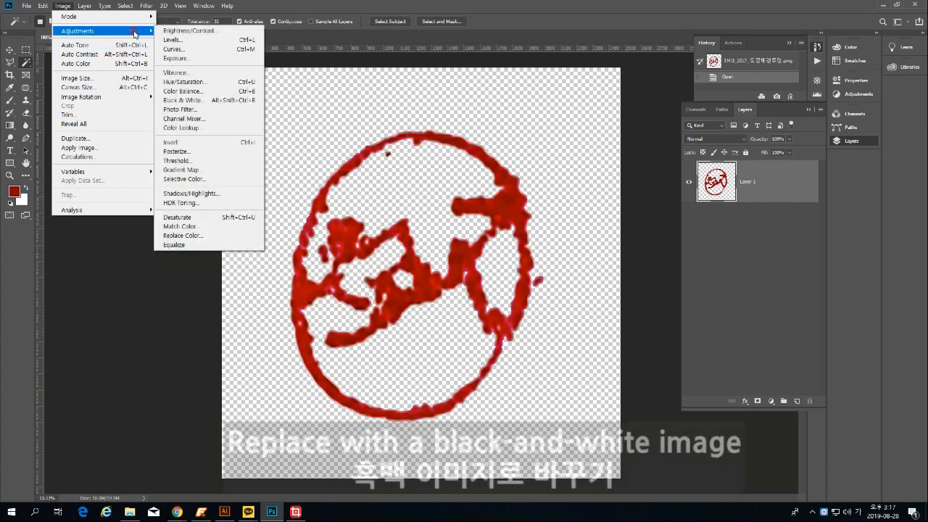
{"action": "left_click", "coordinate": [177, 218]}
{"action": "key", "text": "ctrl+l"}
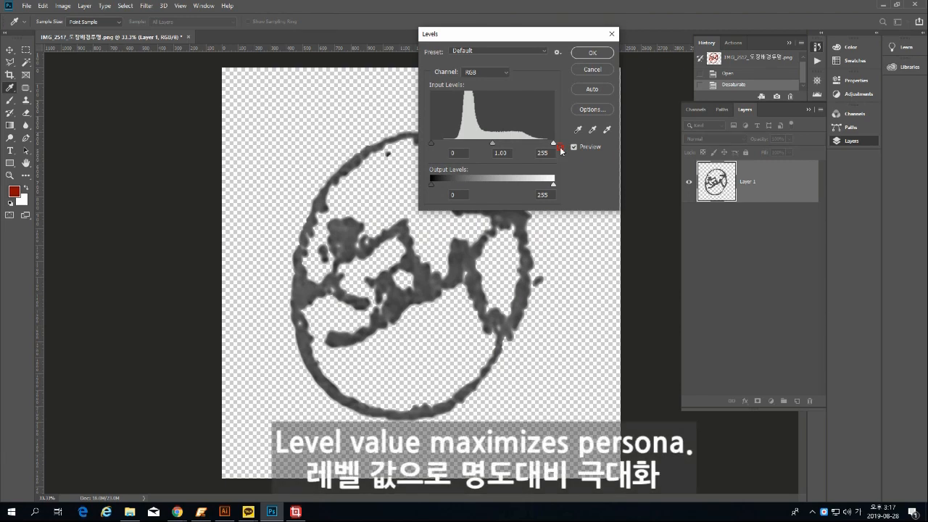
{"action": "left_click_drag", "start_coordinate": [431, 143], "coordinate": [497, 144]}
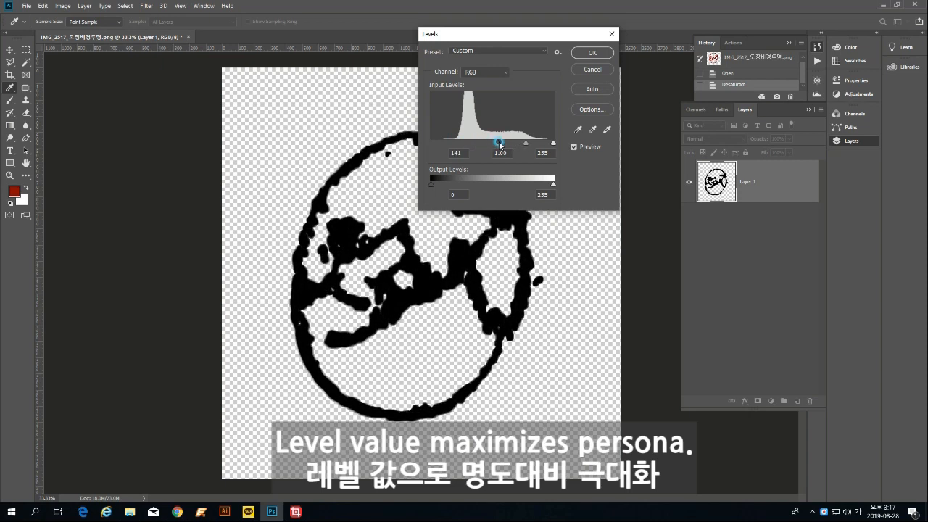
{"action": "left_click", "coordinate": [606, 53]}
Save the black stamp as a baseline standard JPEG at quality 12 and close the PNG document.
{"action": "key", "text": "w"}
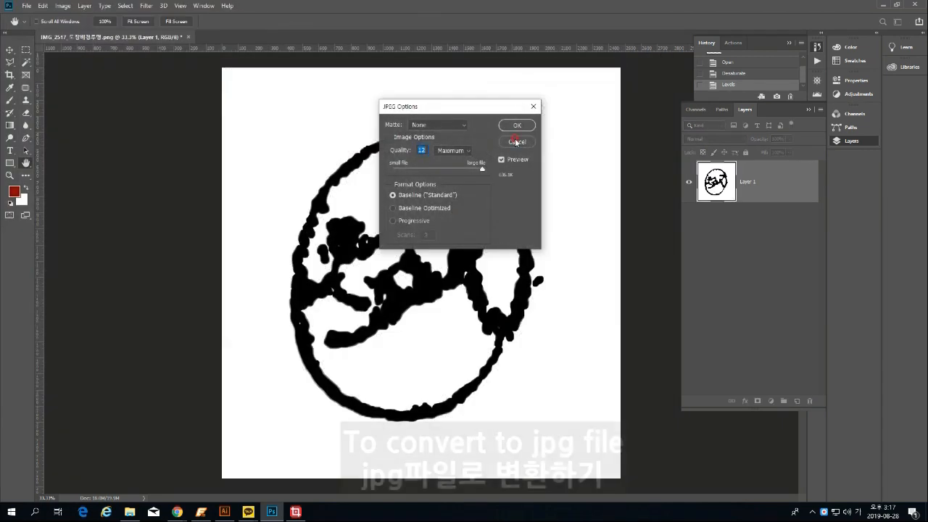
{"action": "left_click", "coordinate": [516, 126]}
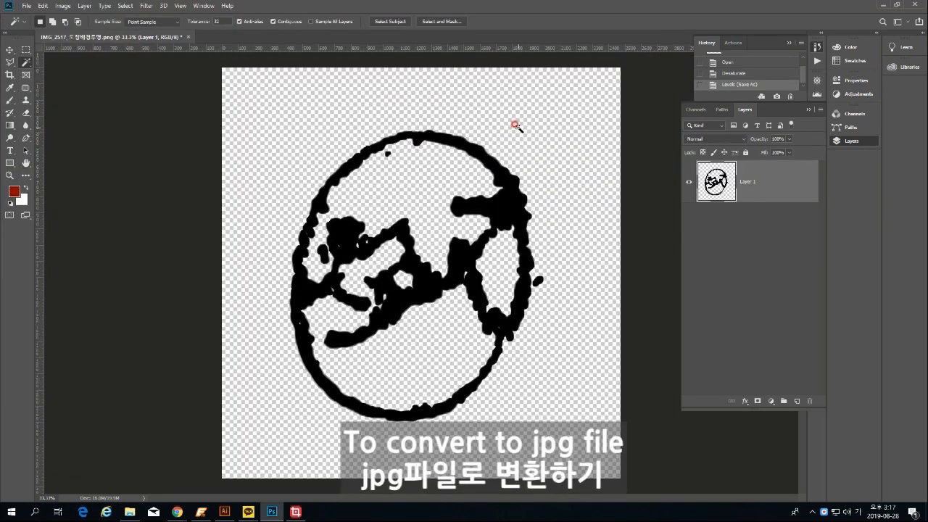
{"action": "left_click", "coordinate": [189, 38]}
{"action": "left_click", "coordinate": [462, 190]}
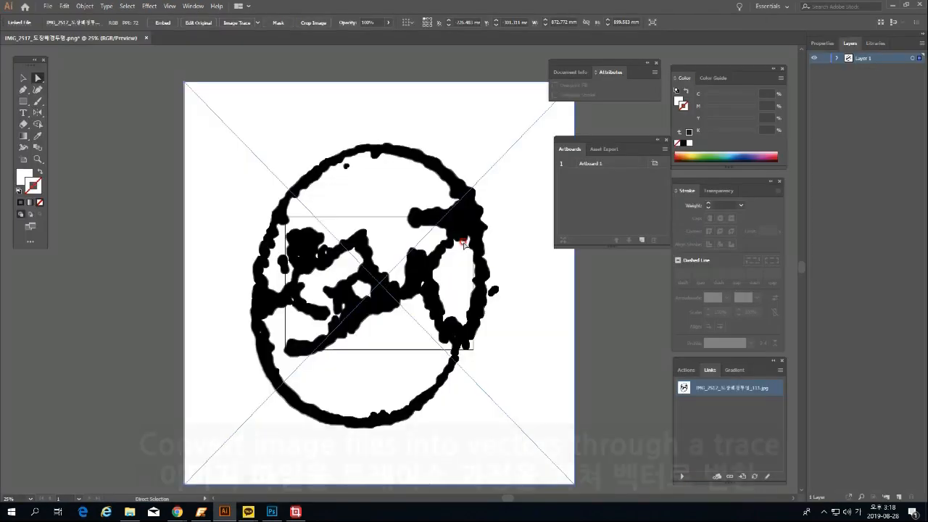
In Illustrator, embed the linked stamp JPEG and convert it with Image Trace.
{"action": "left_click", "coordinate": [166, 23]}
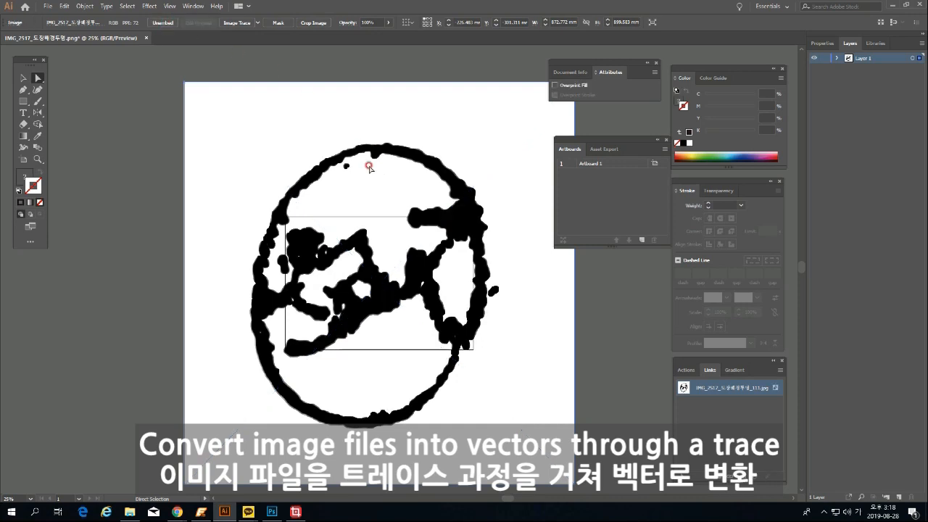
{"action": "left_click", "coordinate": [238, 22]}
{"action": "left_click", "coordinate": [517, 267]}
Deselect the traced stamp and check it by switching outline view on and off.
{"action": "left_click", "coordinate": [132, 83]}
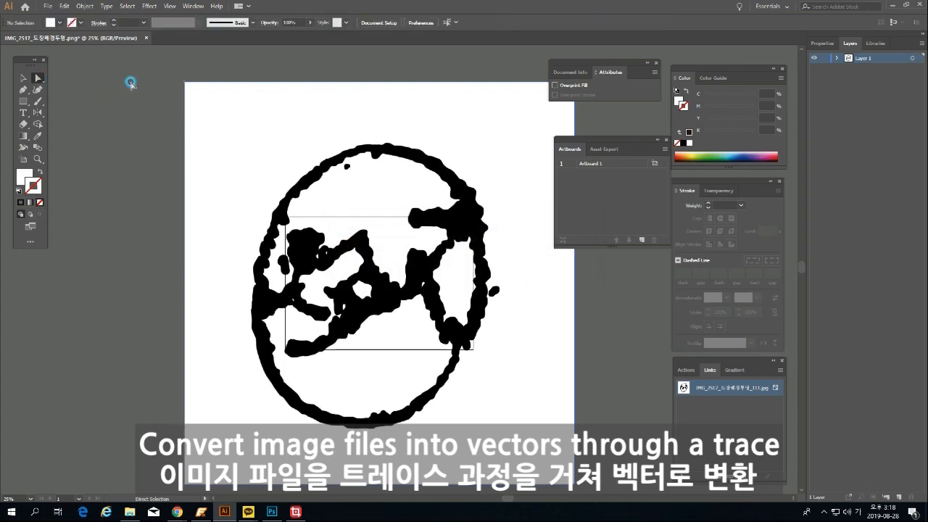
{"action": "key", "text": "ctrl+y"}
{"action": "key", "text": "ctrl+y"}
Expand the traced stamp into vector paths and display them in outline view.
{"action": "left_click", "coordinate": [261, 83]}
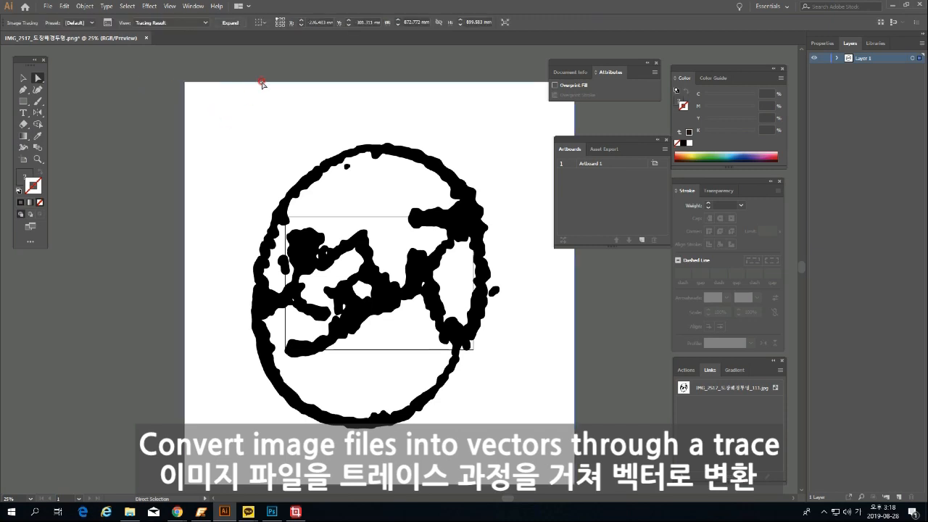
{"action": "left_click", "coordinate": [31, 77]}
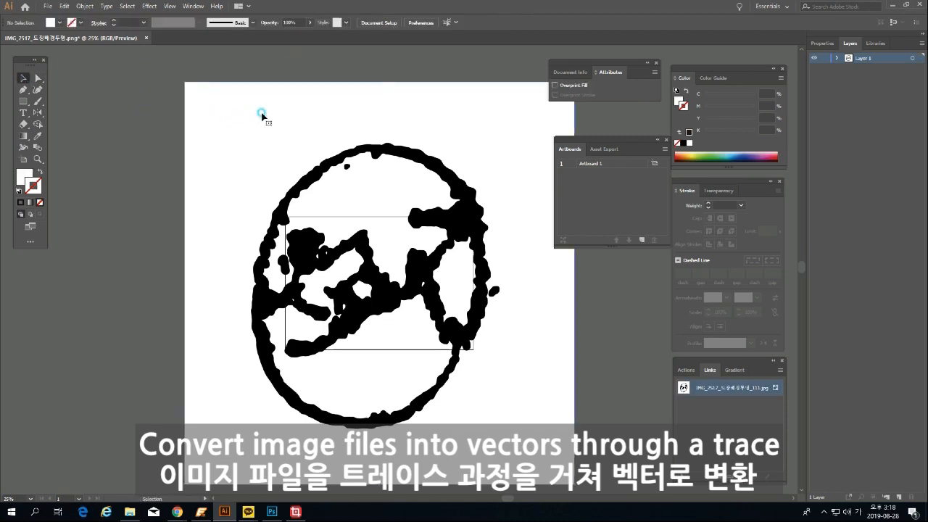
{"action": "left_click", "coordinate": [230, 23]}
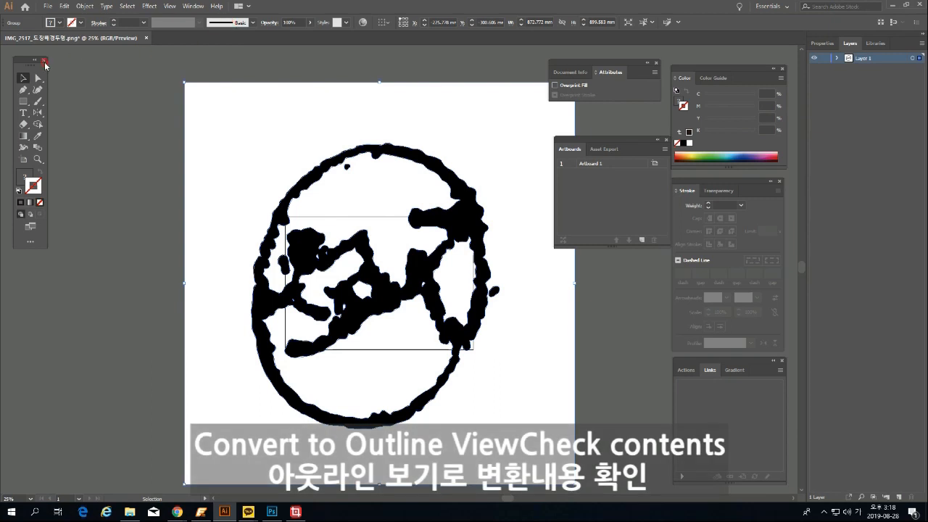
{"action": "key", "text": "ctrl+y"}
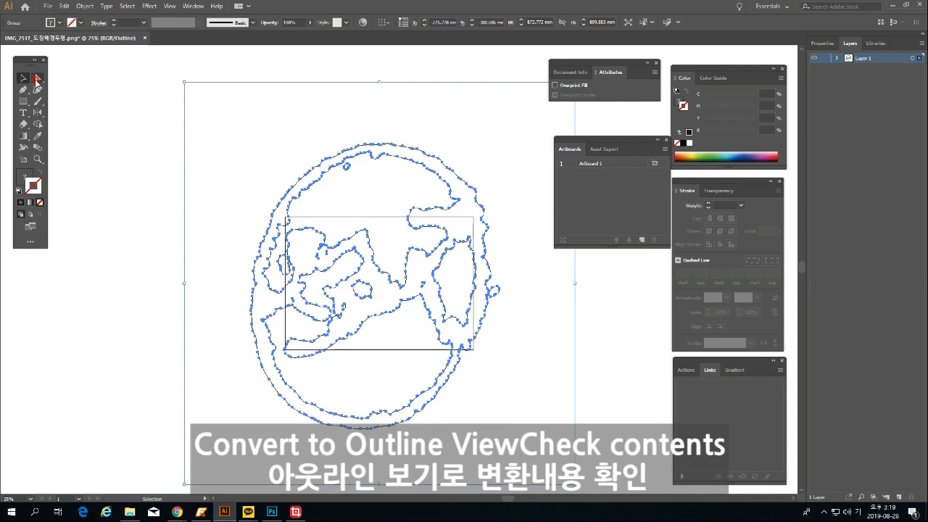
Return the artwork to preview, select a black stamp path directly, and extend the selection to everything with the same fill color.
{"action": "left_click", "coordinate": [37, 79]}
{"action": "left_click", "coordinate": [92, 101]}
{"action": "key", "text": "ctrl+y"}
{"action": "left_click", "coordinate": [37, 78]}
{"action": "left_click", "coordinate": [78, 95]}
{"action": "left_click", "coordinate": [313, 178]}
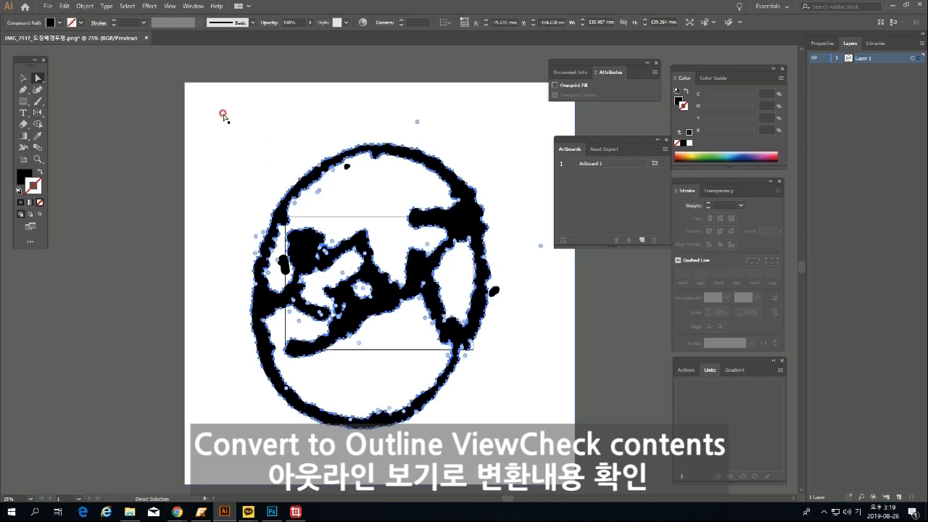
{"action": "left_click", "coordinate": [127, 6]}
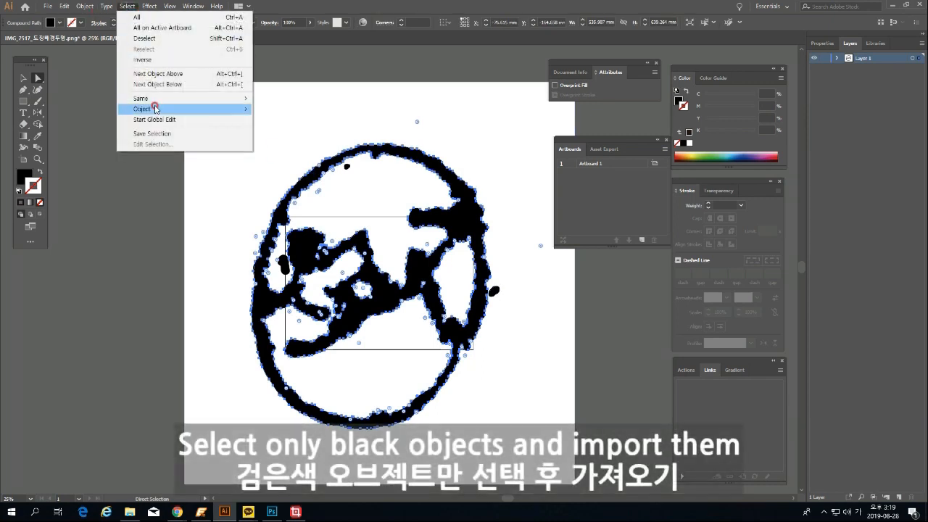
{"action": "mouse_move", "coordinate": [135, 98]}
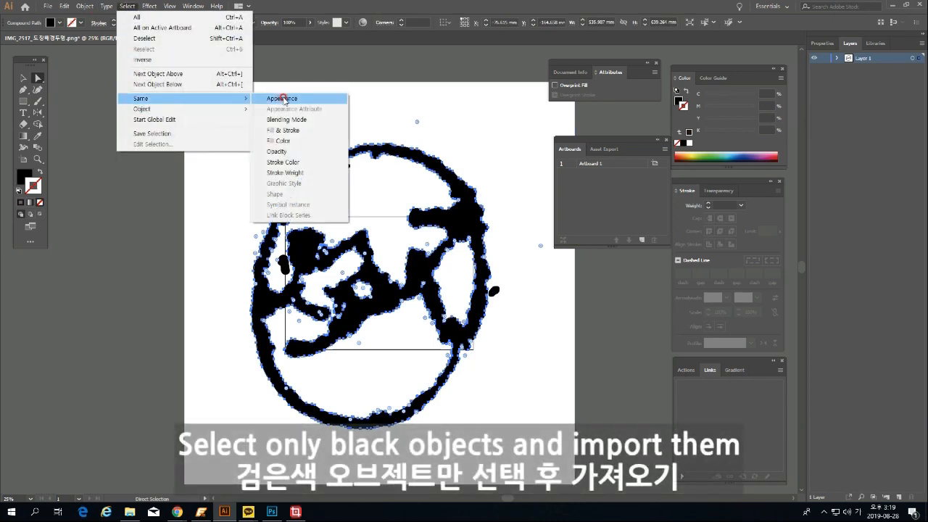
{"action": "left_click", "coordinate": [298, 141]}
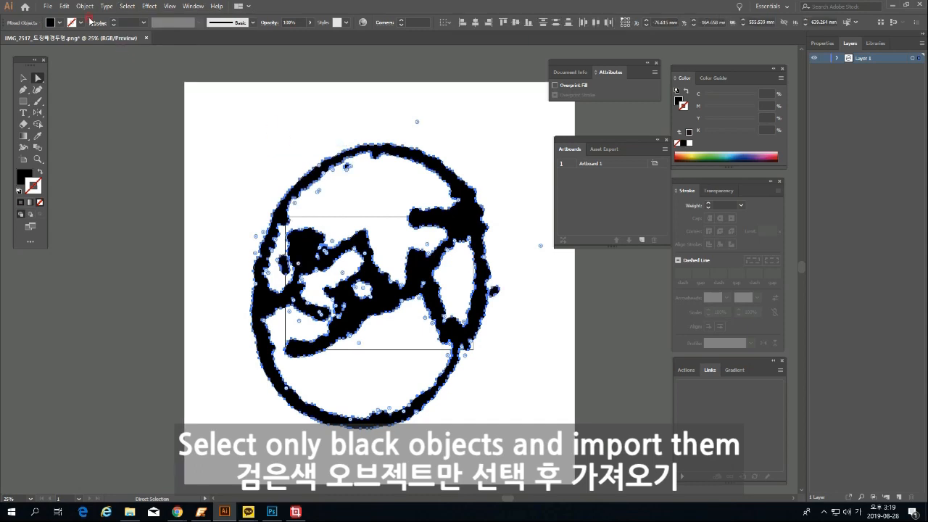
Move the selected black shapes into a new document by cut and paste, closing the traced document without saving.
{"action": "left_click", "coordinate": [65, 6]}
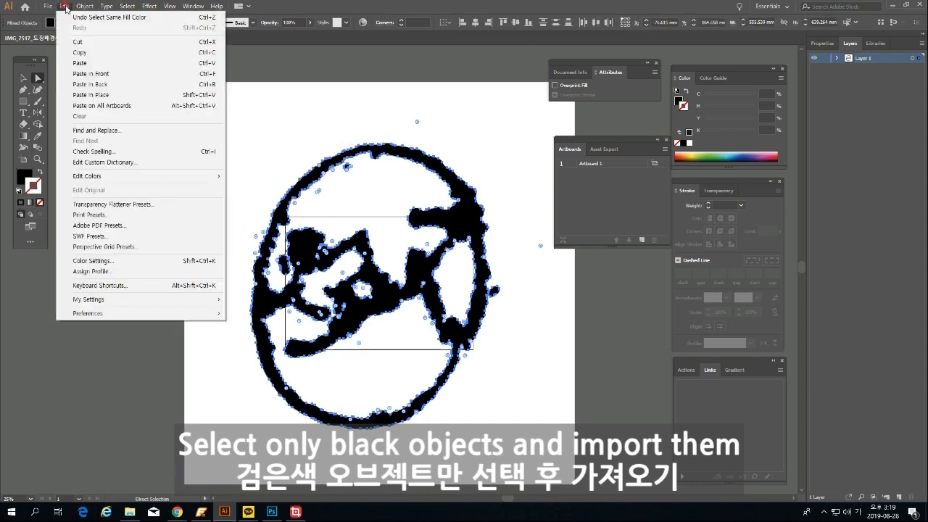
{"action": "left_click", "coordinate": [79, 42]}
{"action": "key", "text": "ctrl+w"}
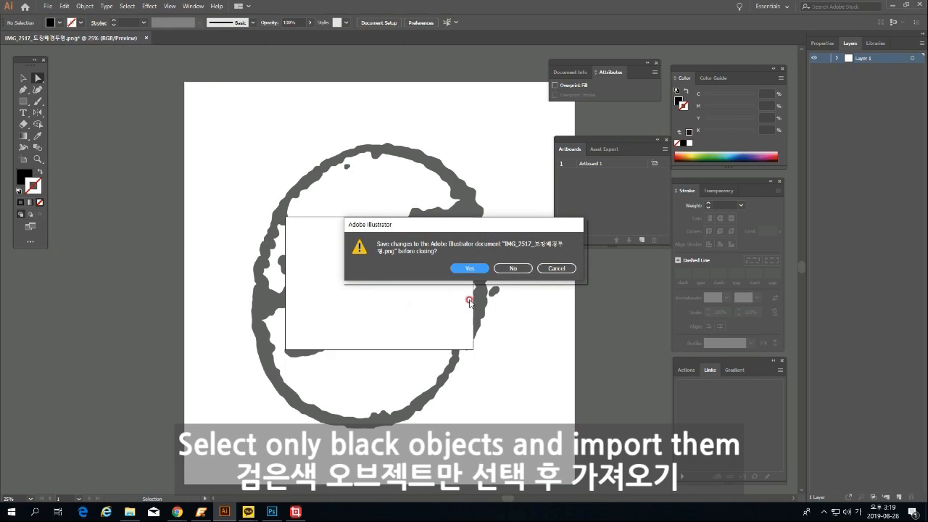
{"action": "left_click", "coordinate": [510, 268]}
{"action": "key", "text": "ctrl+alt+n"}
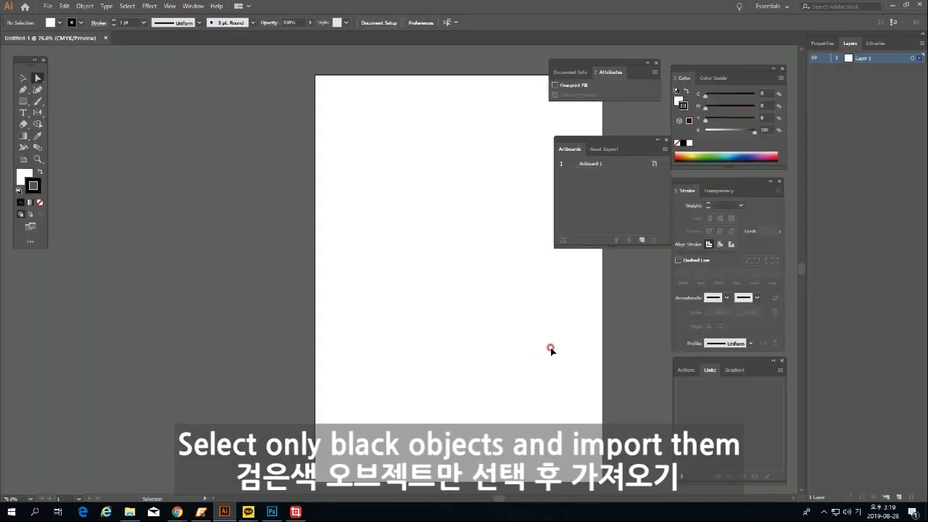
{"action": "key", "text": "ctrl+v"}
Scale the pasted stamp down to about 129 × 148 mm and move it to the middle of the artboard.
{"action": "left_click", "coordinate": [36, 158]}
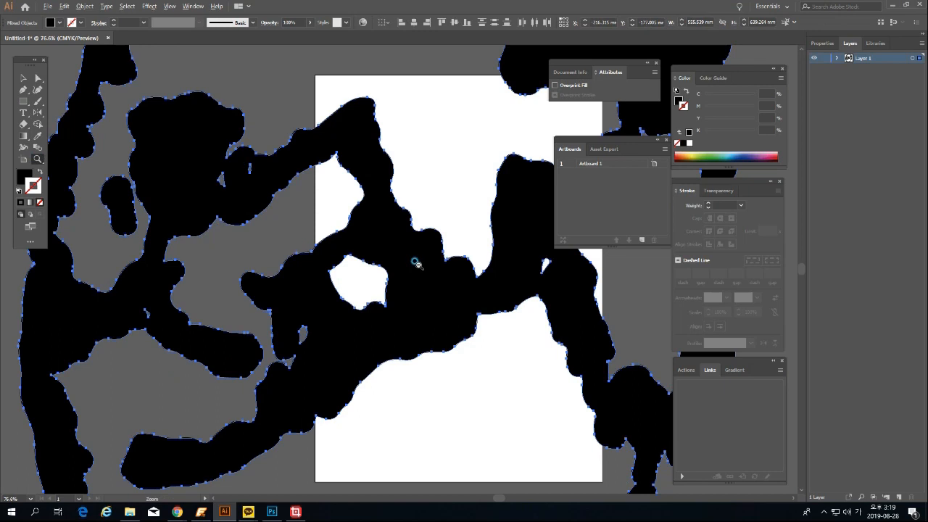
{"action": "left_click", "coordinate": [416, 263], "text": "alt"}
{"action": "left_click", "coordinate": [416, 263], "text": "alt"}
{"action": "left_click", "coordinate": [415, 264], "text": "alt"}
{"action": "key", "text": "v"}
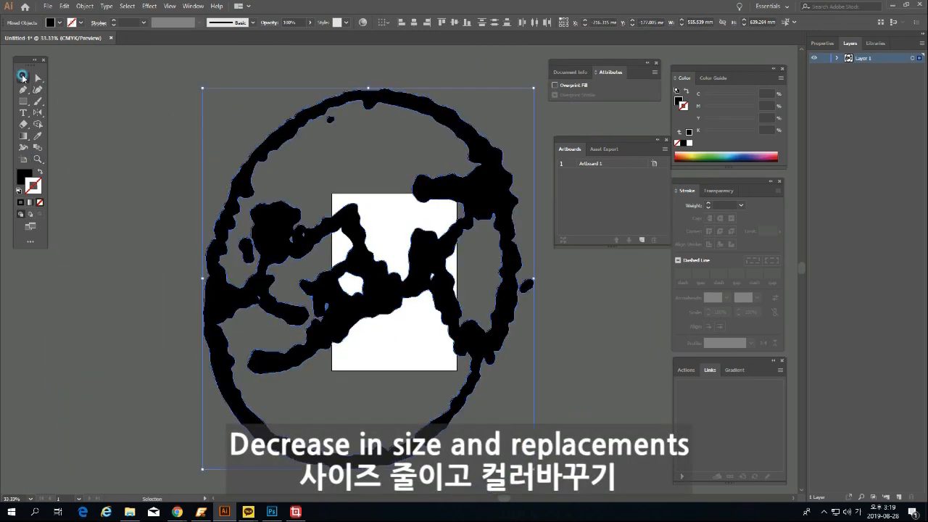
{"action": "left_click_drag", "start_coordinate": [203, 87], "coordinate": [331, 234]}
{"action": "left_click_drag", "start_coordinate": [388, 276], "coordinate": [415, 274]}
Try to fill the stamp with red, R 255, G 48, B 0, using the Color Picker.
{"action": "double_click", "coordinate": [20, 174]}
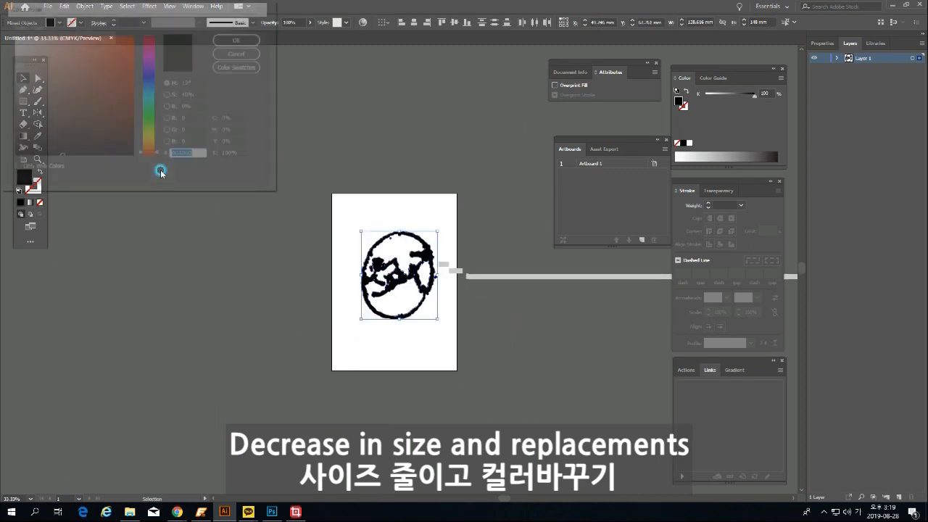
{"action": "left_click_drag", "start_coordinate": [118, 50], "coordinate": [132, 35]}
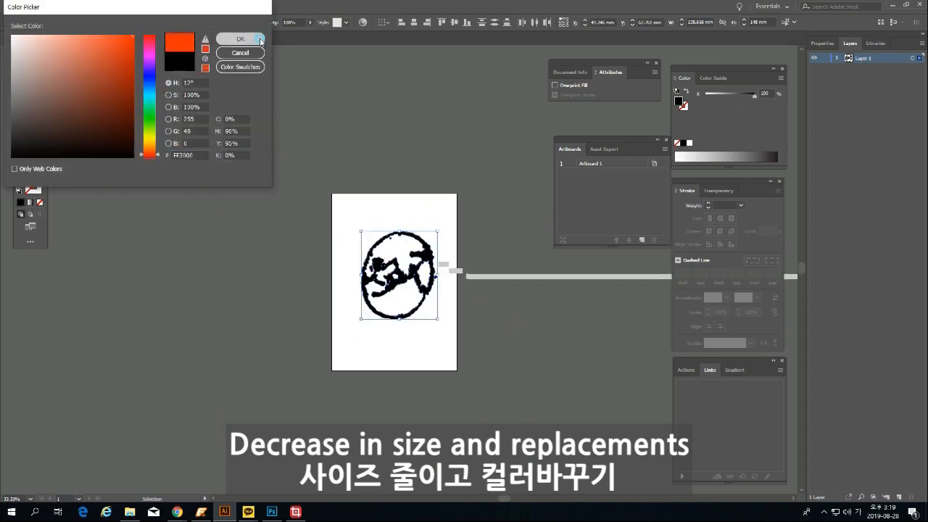
{"action": "left_click", "coordinate": [259, 52]}
Reselect the whole stamp, switch its color mode from Grayscale to CMYK, and fill it with red.
{"action": "left_click", "coordinate": [403, 105]}
{"action": "left_click_drag", "start_coordinate": [337, 162], "coordinate": [506, 351]}
{"action": "left_click", "coordinate": [781, 80]}
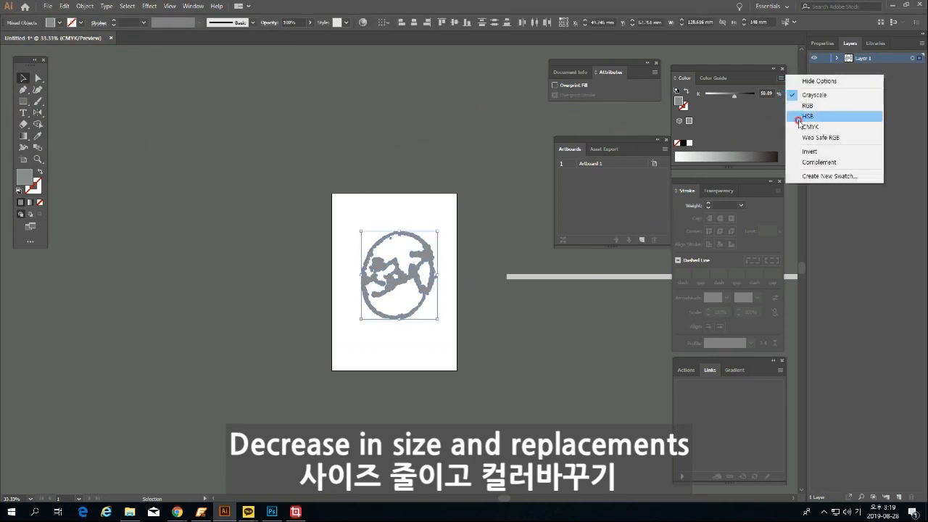
{"action": "left_click", "coordinate": [805, 124]}
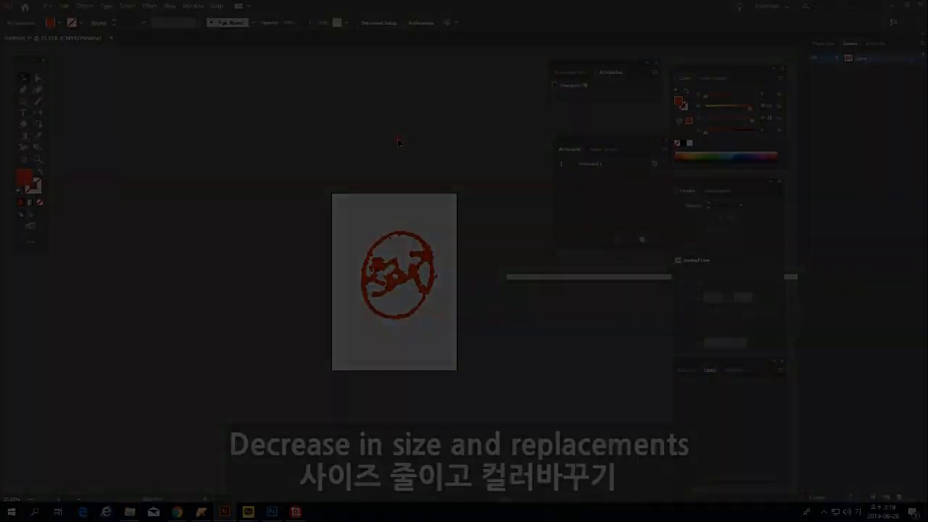